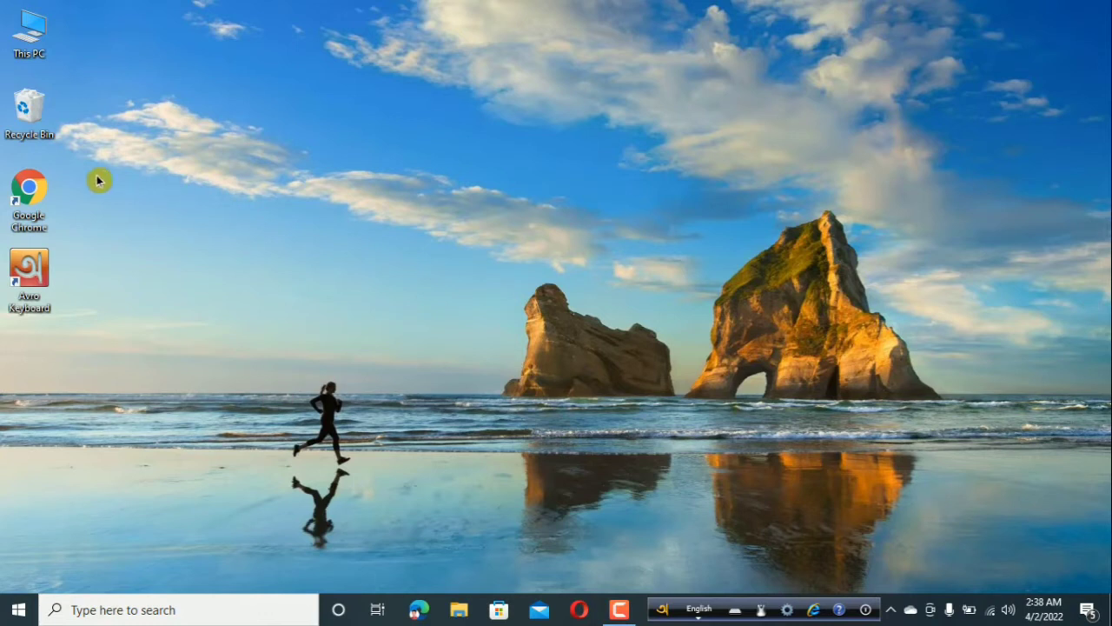
Step: Launch Google Chrome and open it with the first user profile
double_click(28, 187)
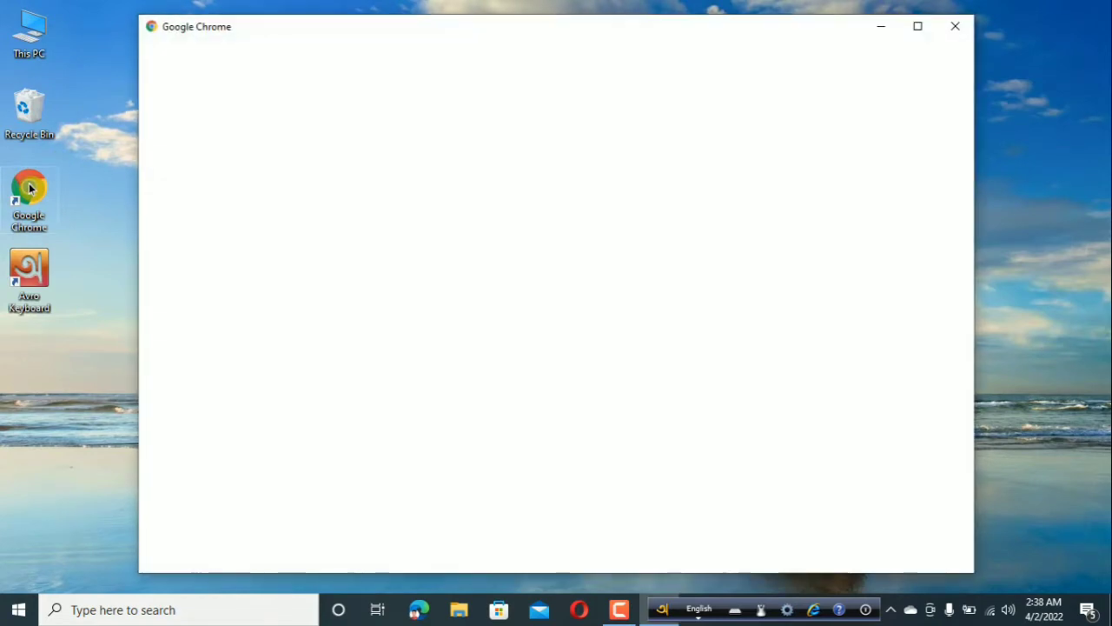
click(447, 338)
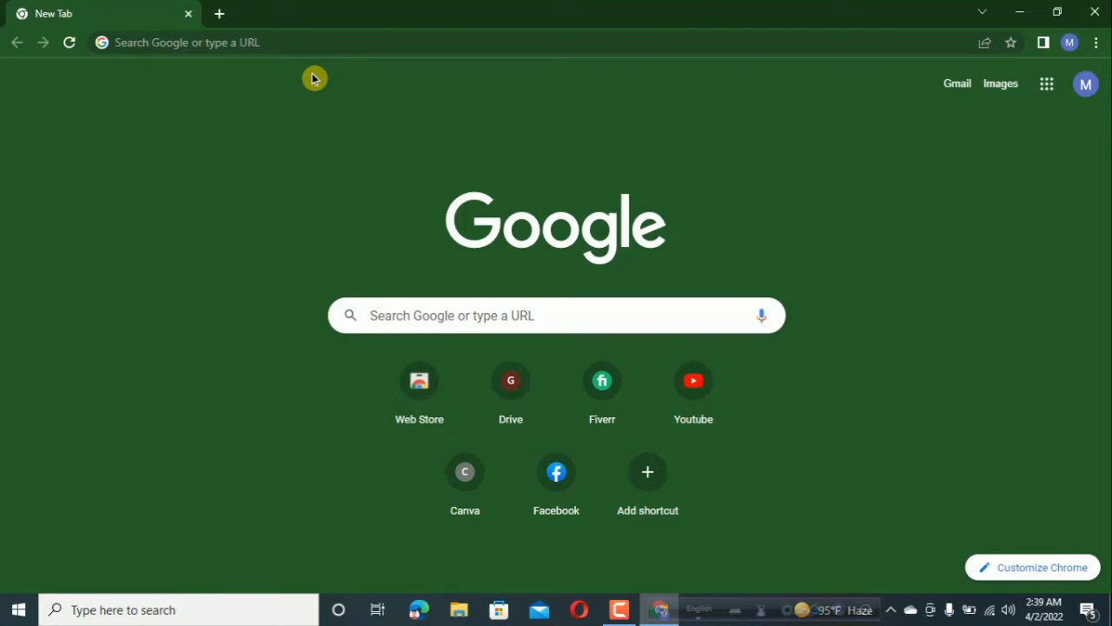
click(1083, 83)
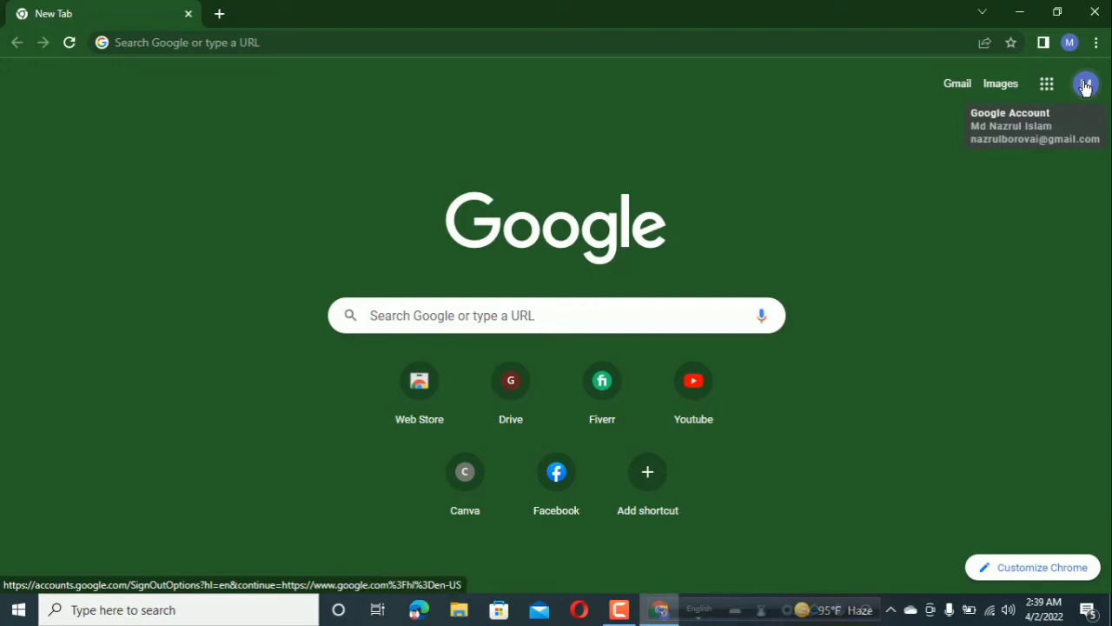
click(1068, 116)
click(472, 120)
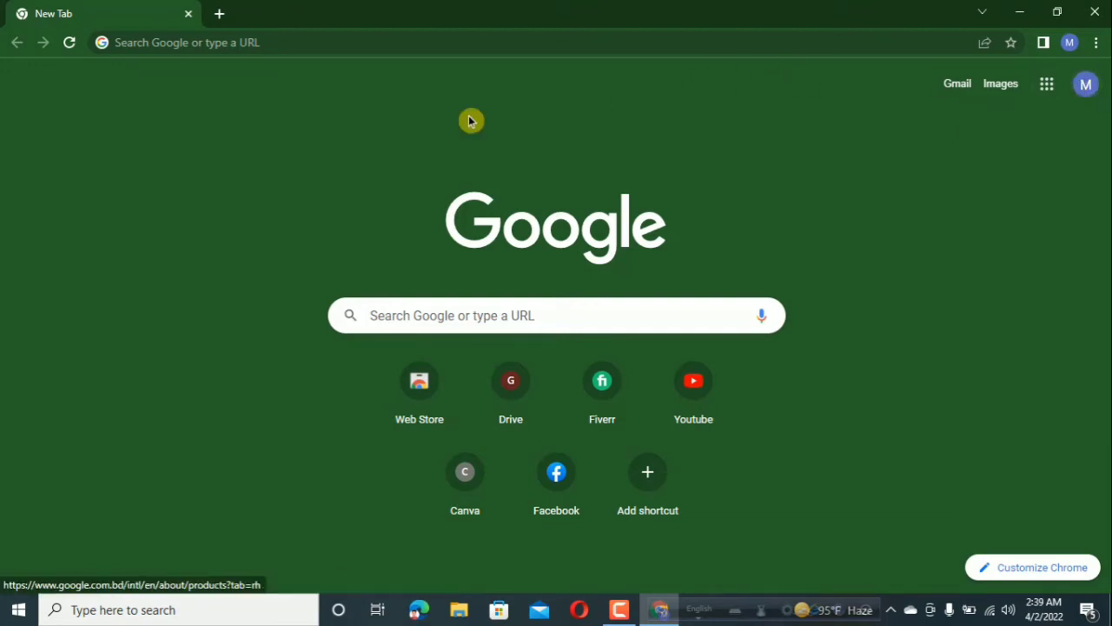
Step: Search for "blogger.com login", then open the Blogger sign-in page with the first listed account
click(277, 45)
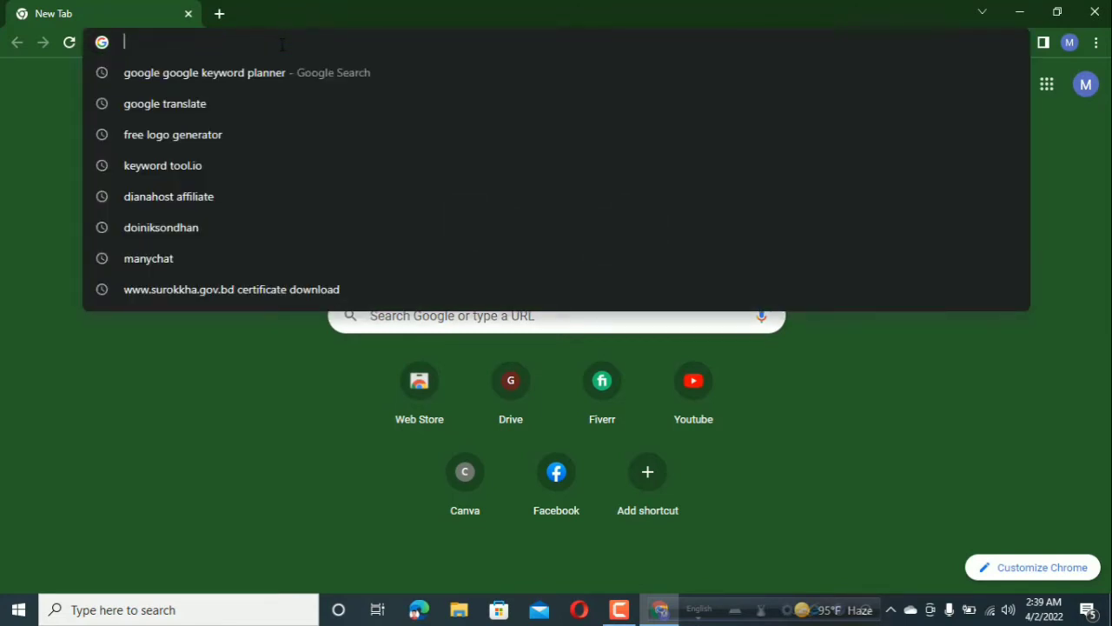
text(blog)
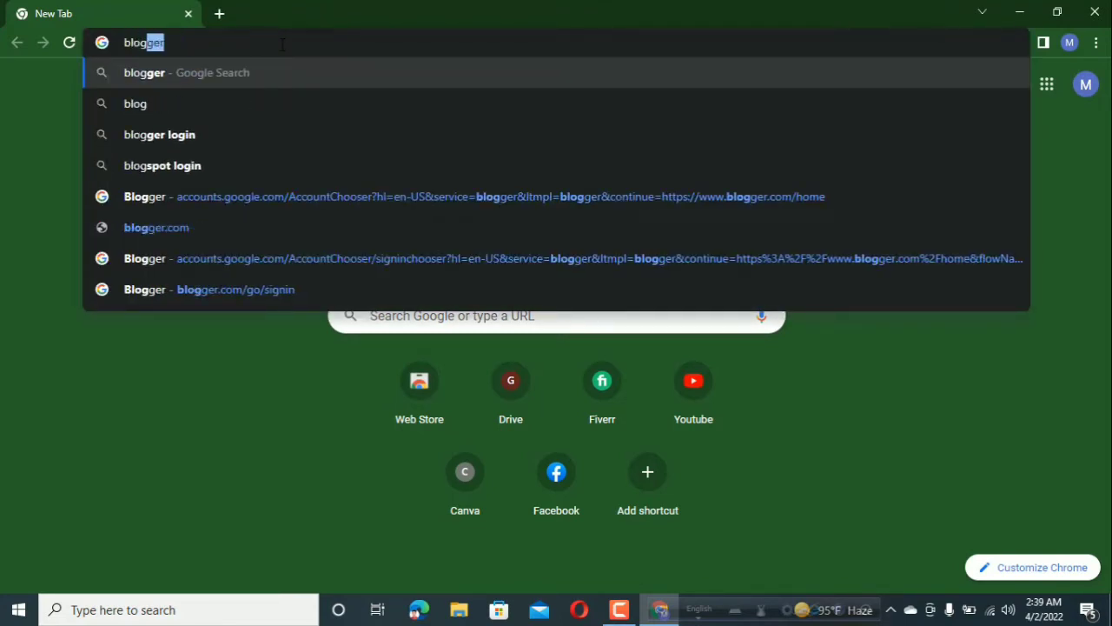
text(ger)
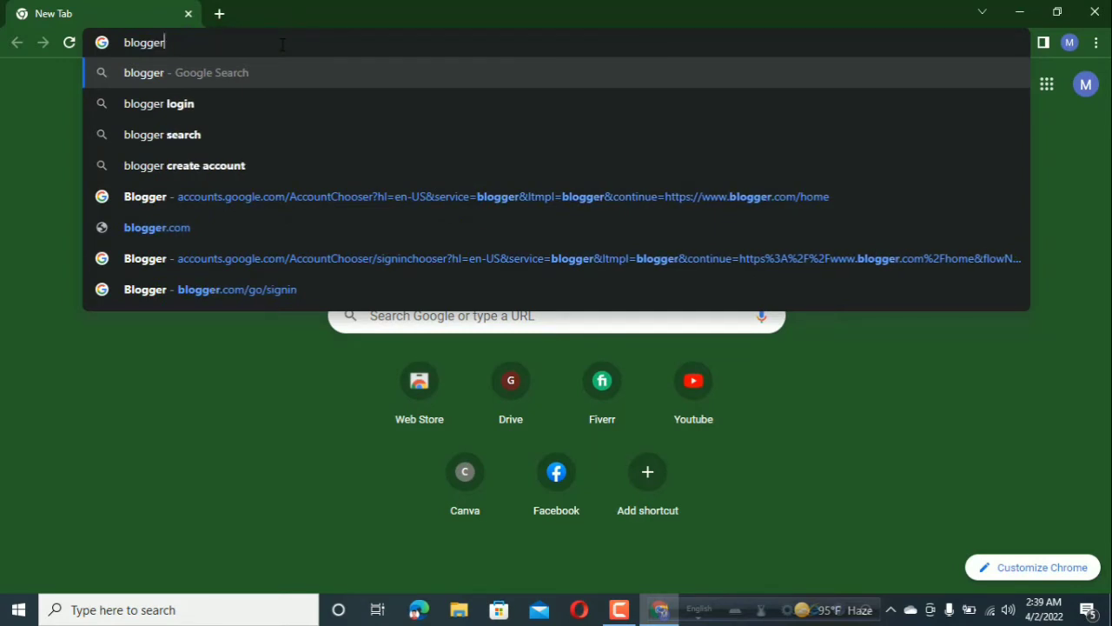
text(.com)
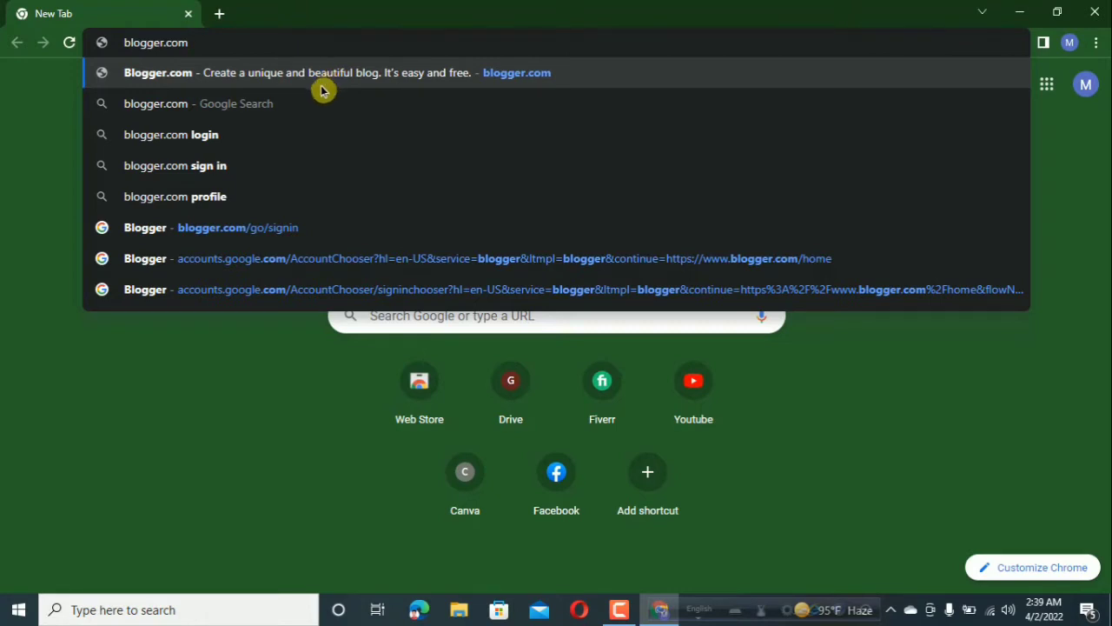
click(296, 134)
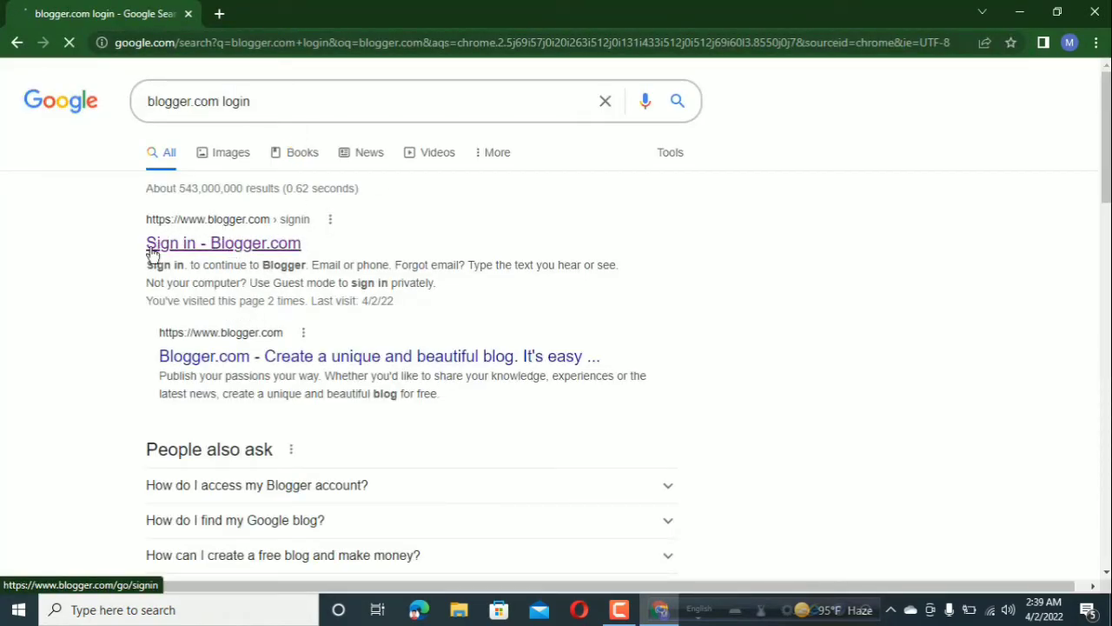
click(249, 252)
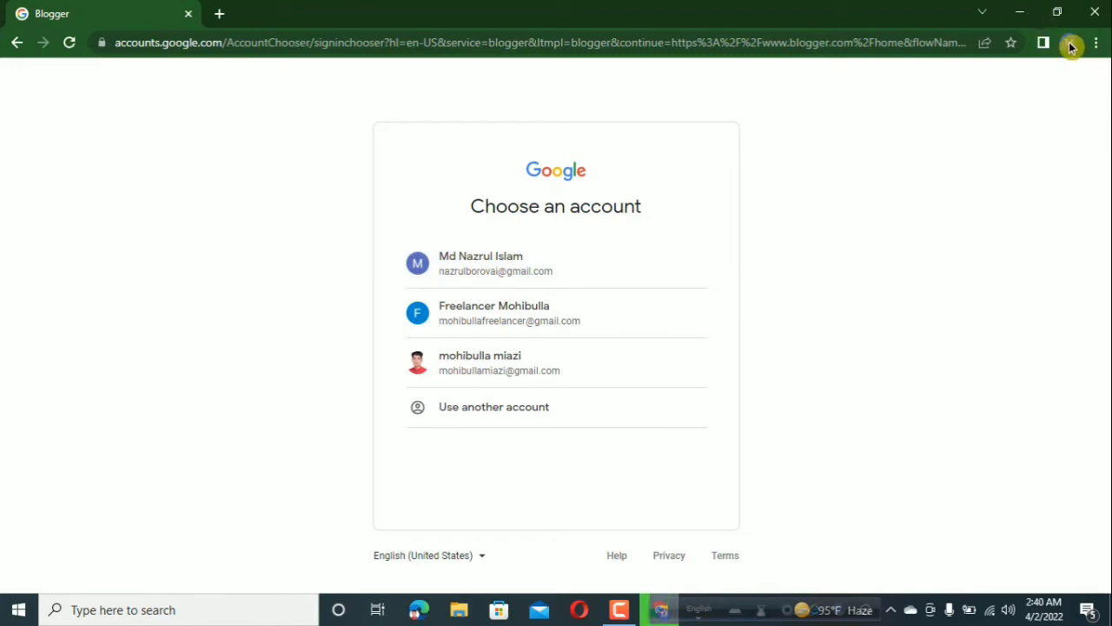
click(491, 268)
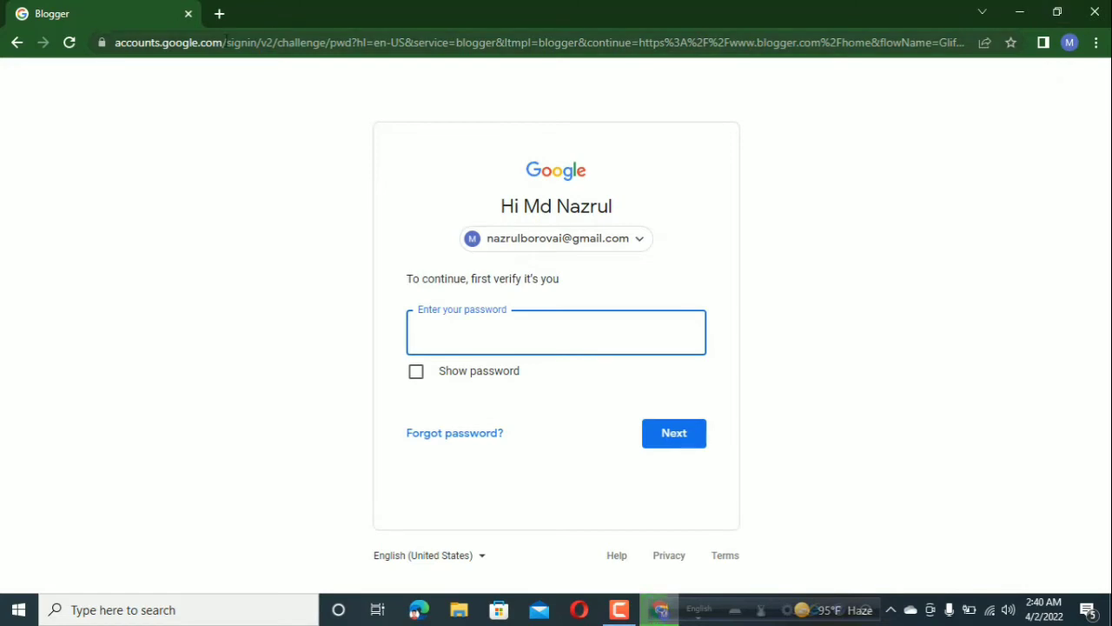
Step: Close the browser completely, exiting despite the download in progress
click(1095, 12)
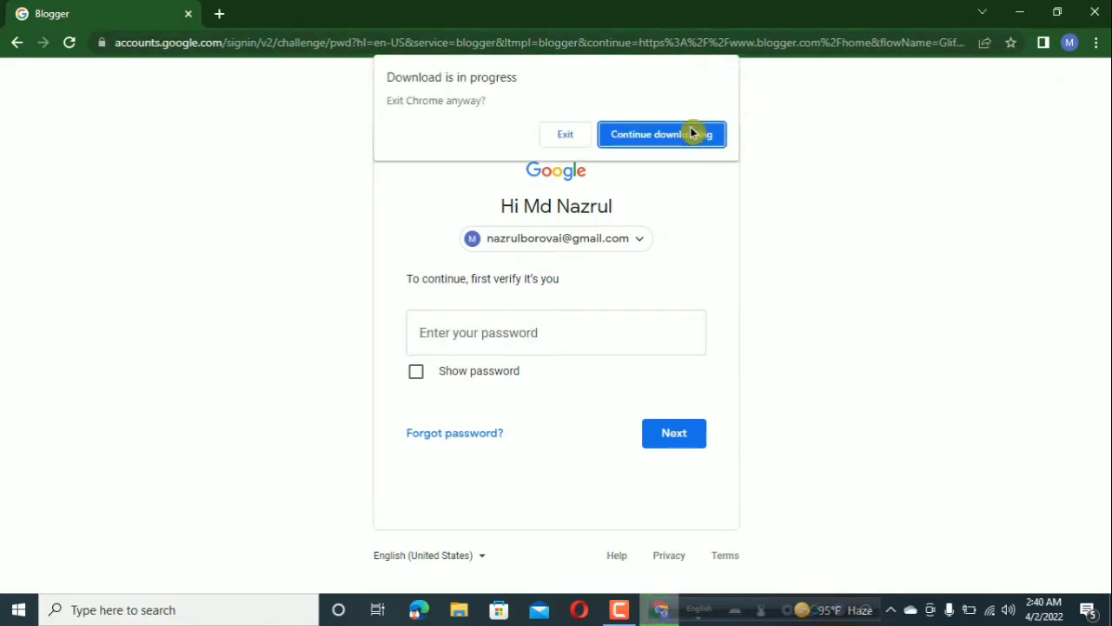
click(643, 136)
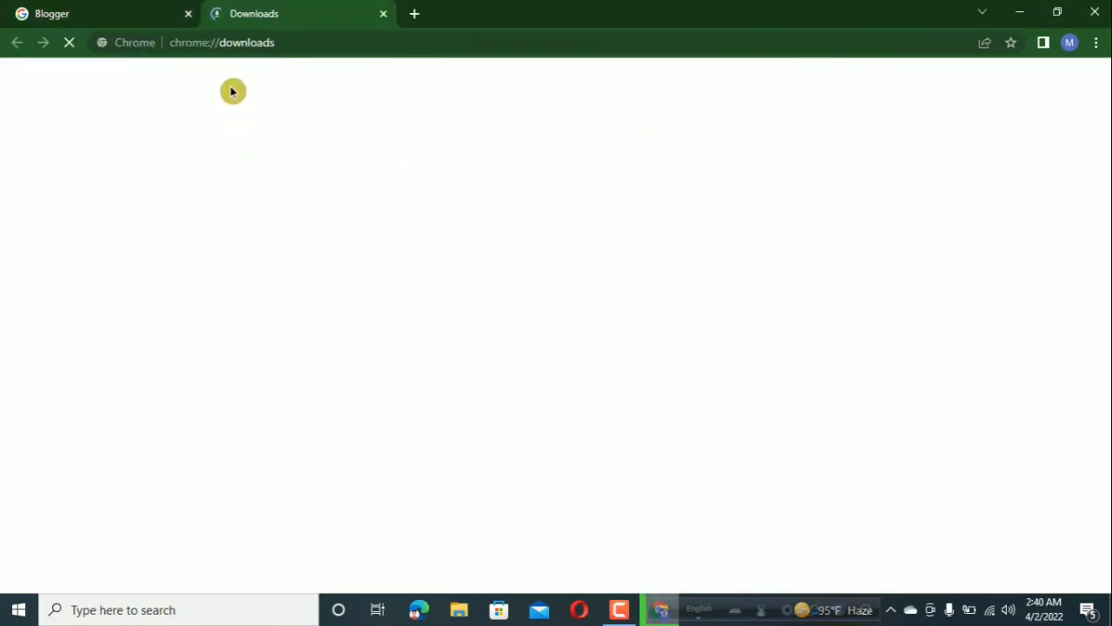
click(1095, 12)
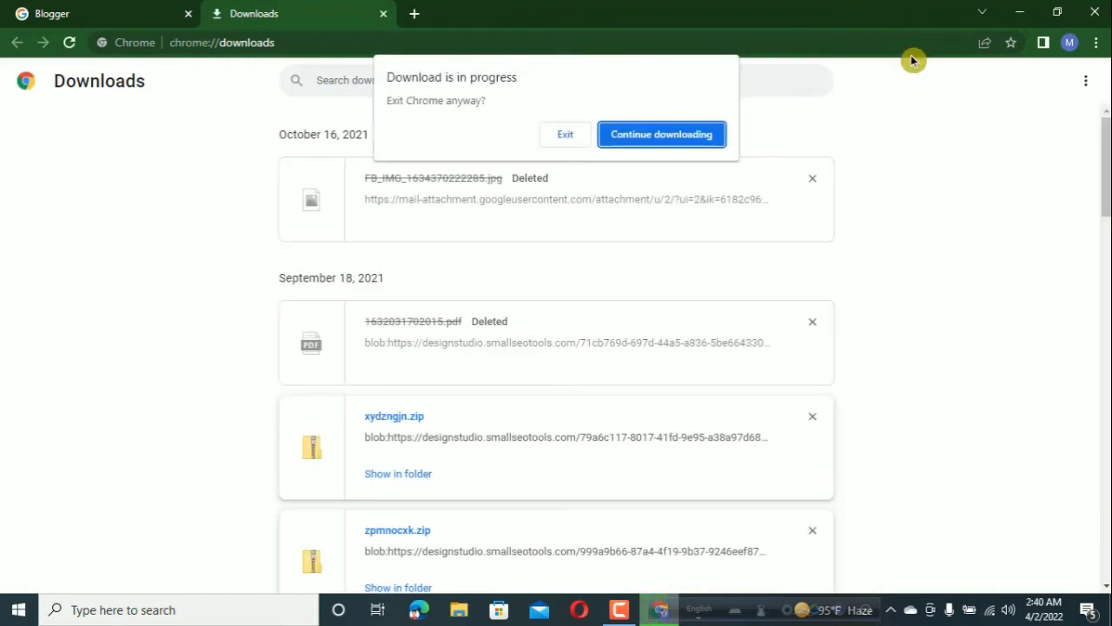
click(566, 136)
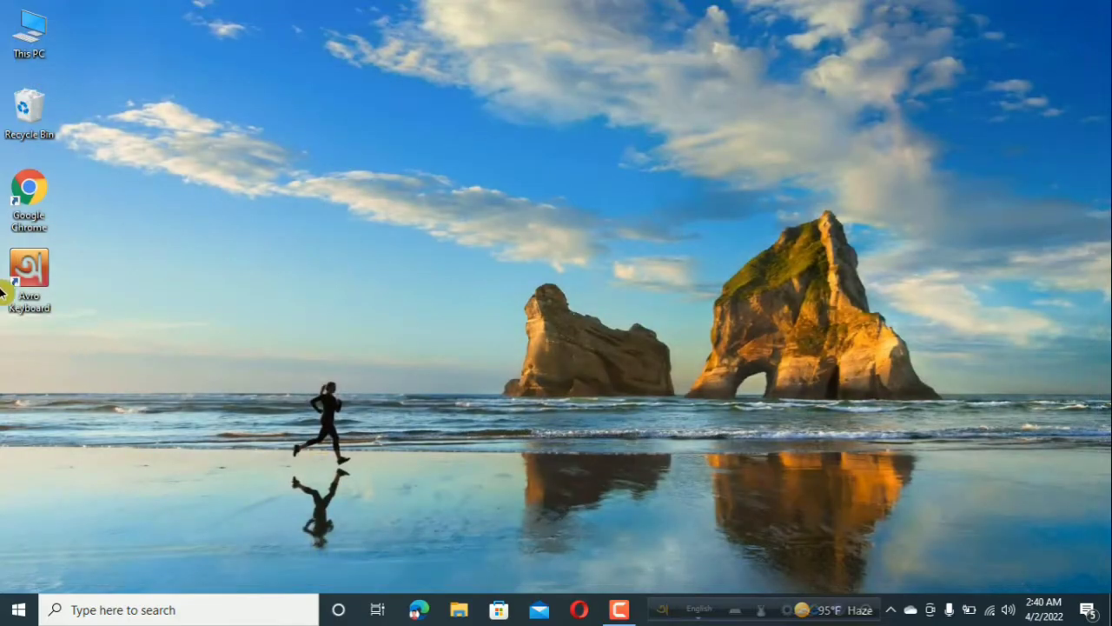
Step: Reopen Google Chrome with the second user profile and go to blogger.com
double_click(36, 184)
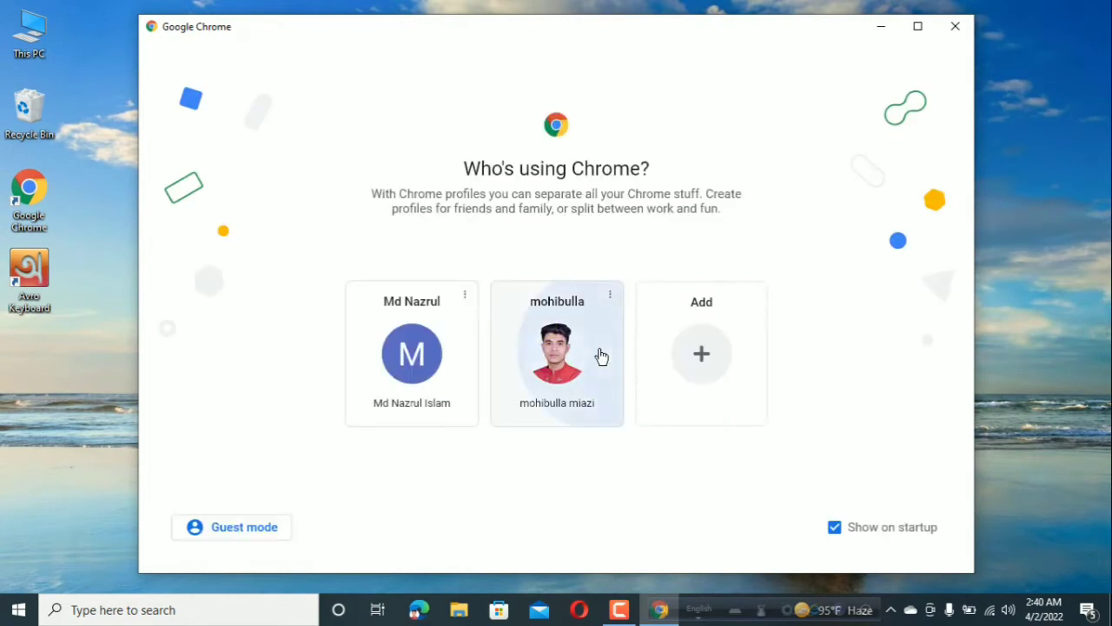
click(598, 355)
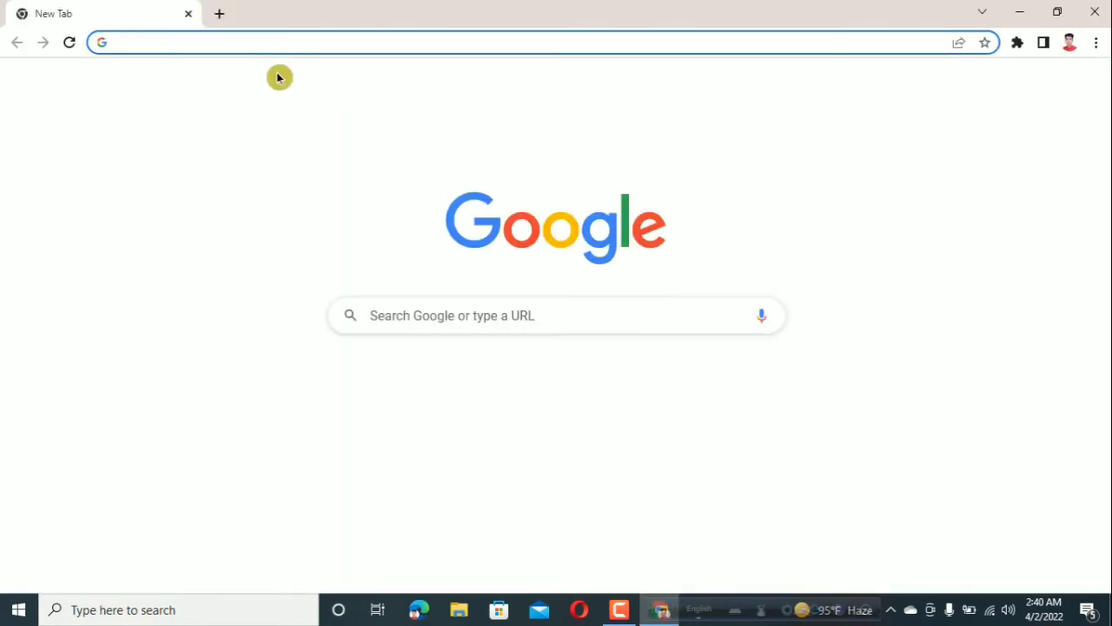
click(273, 40)
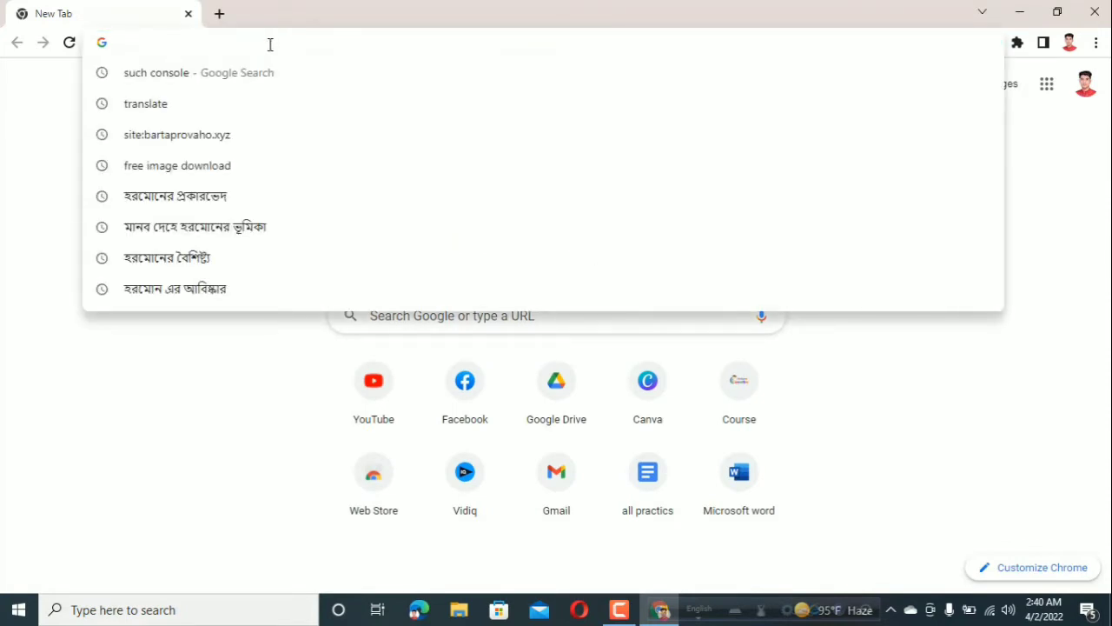
text(blogger.com)
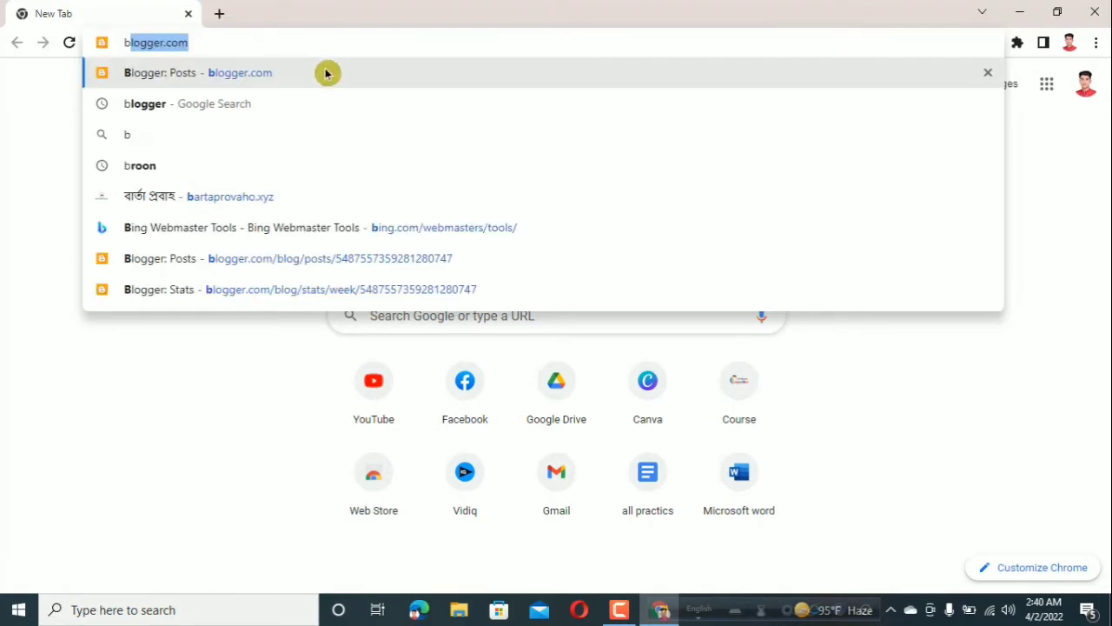
click(325, 61)
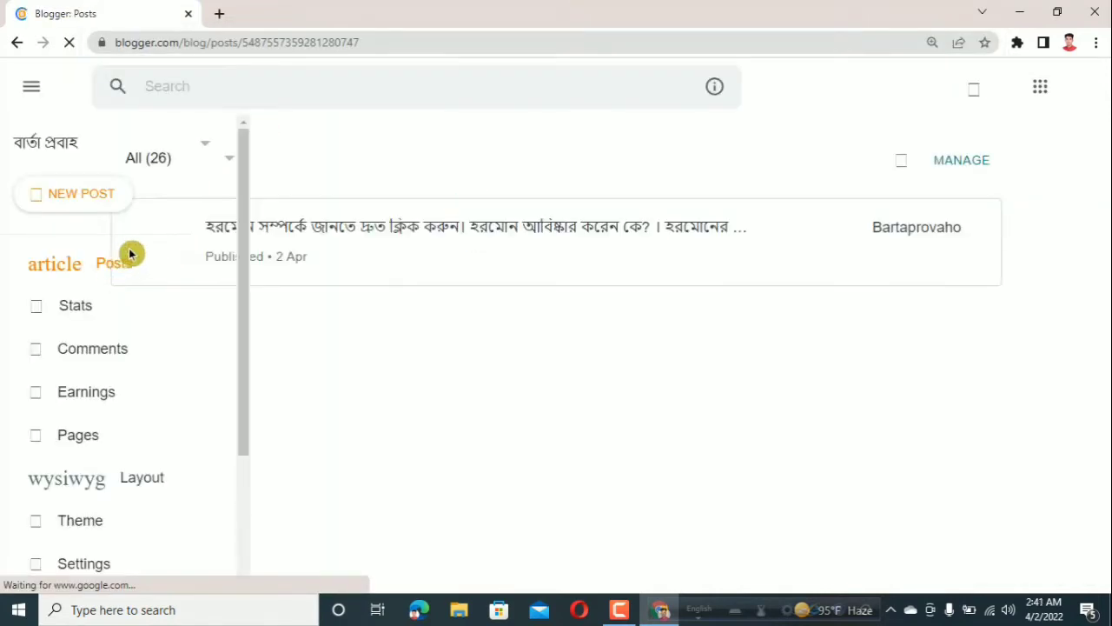
Step: Start a new blog with the owner's first name as its title and continue to the address choice
scroll(556, 261, down, 3)
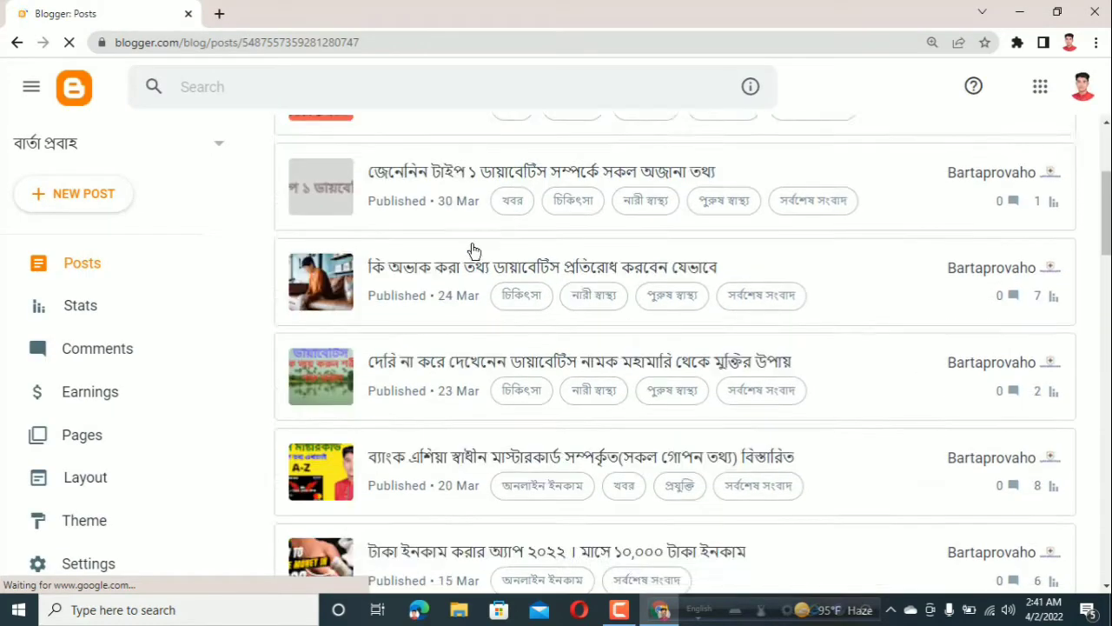
scroll(471, 249, up, 3)
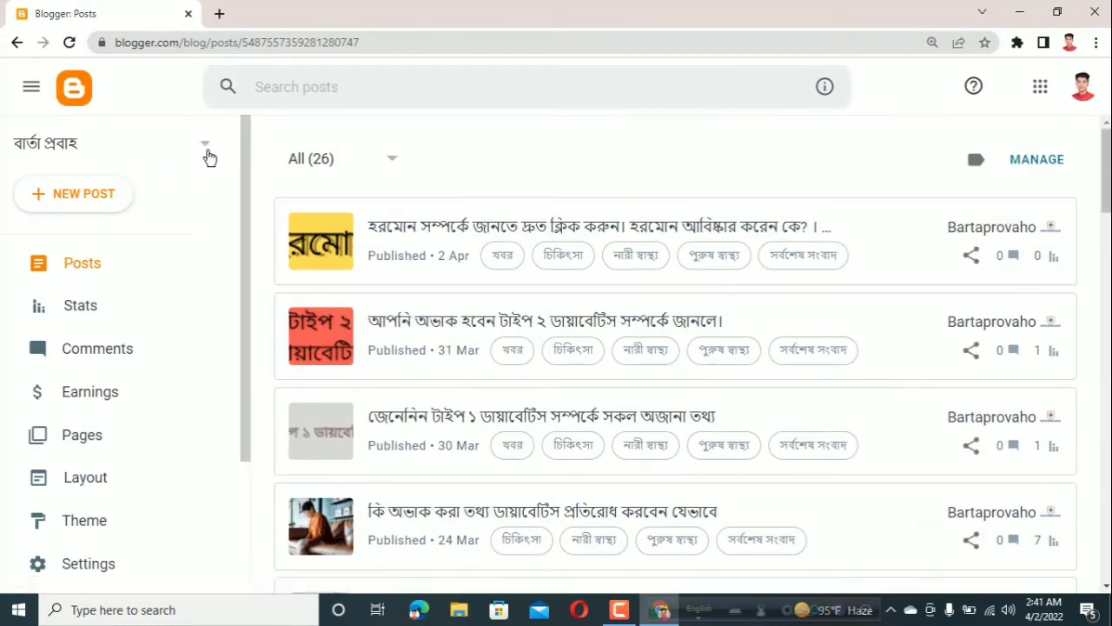
click(203, 147)
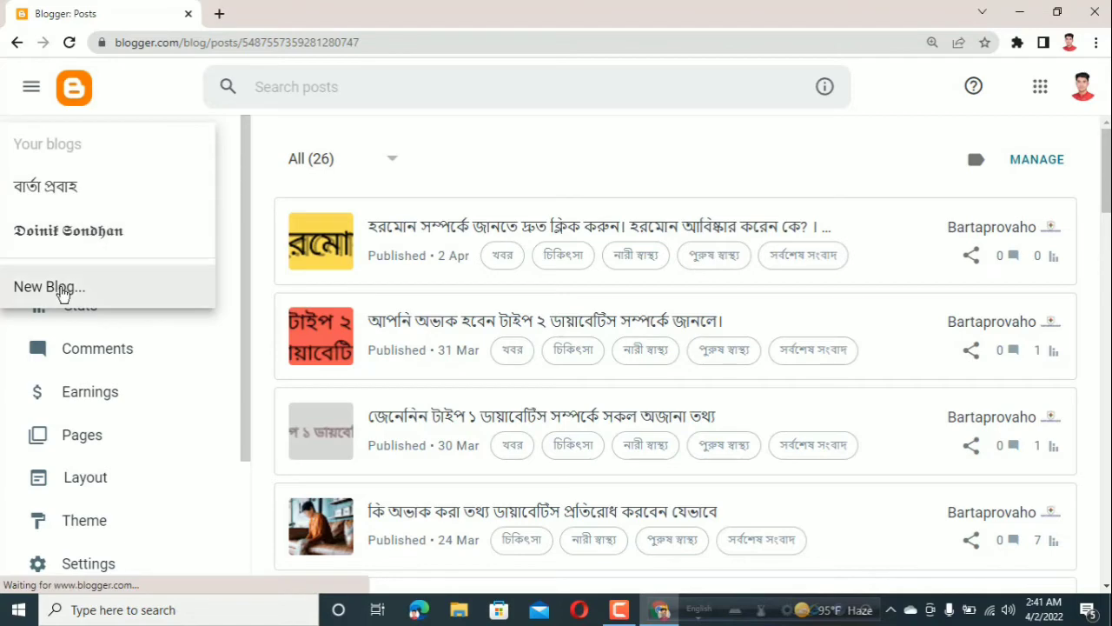
click(26, 289)
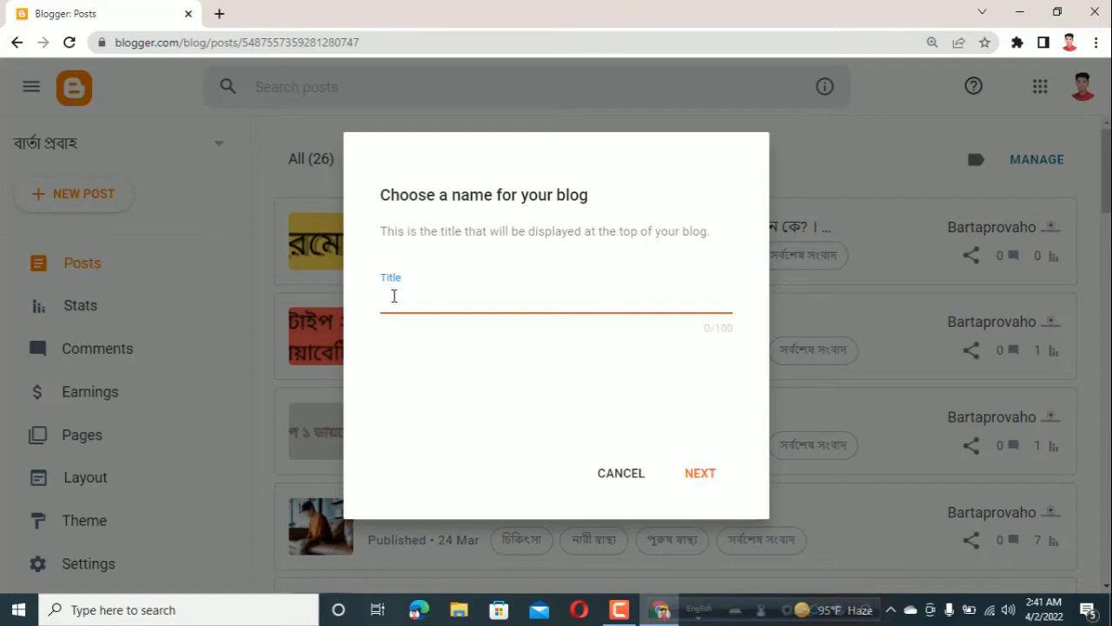
text(mohibulla)
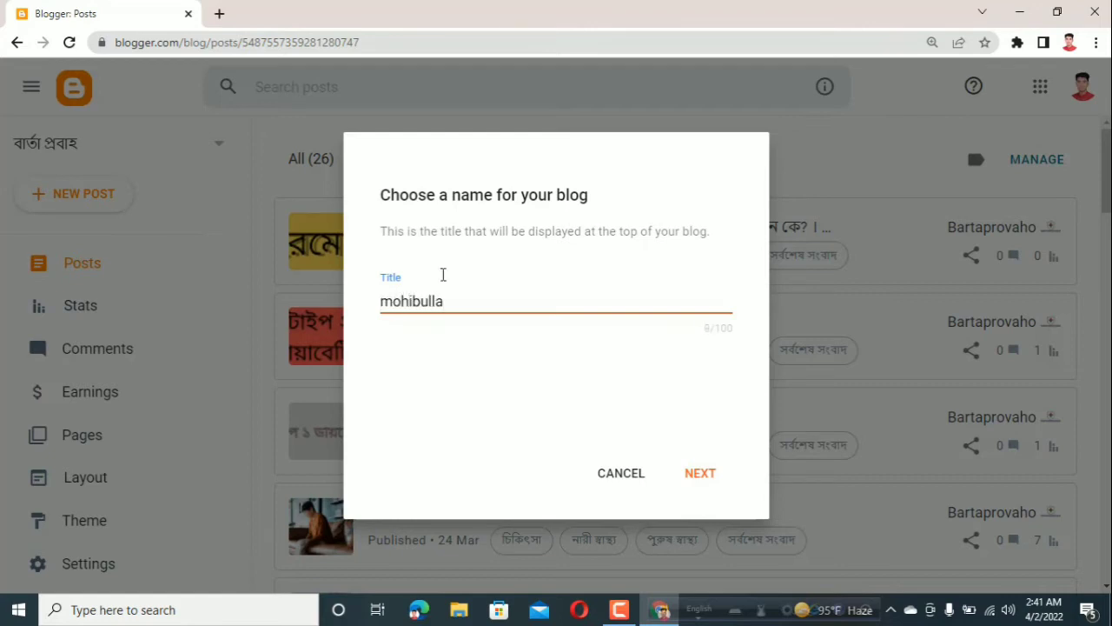
click(702, 475)
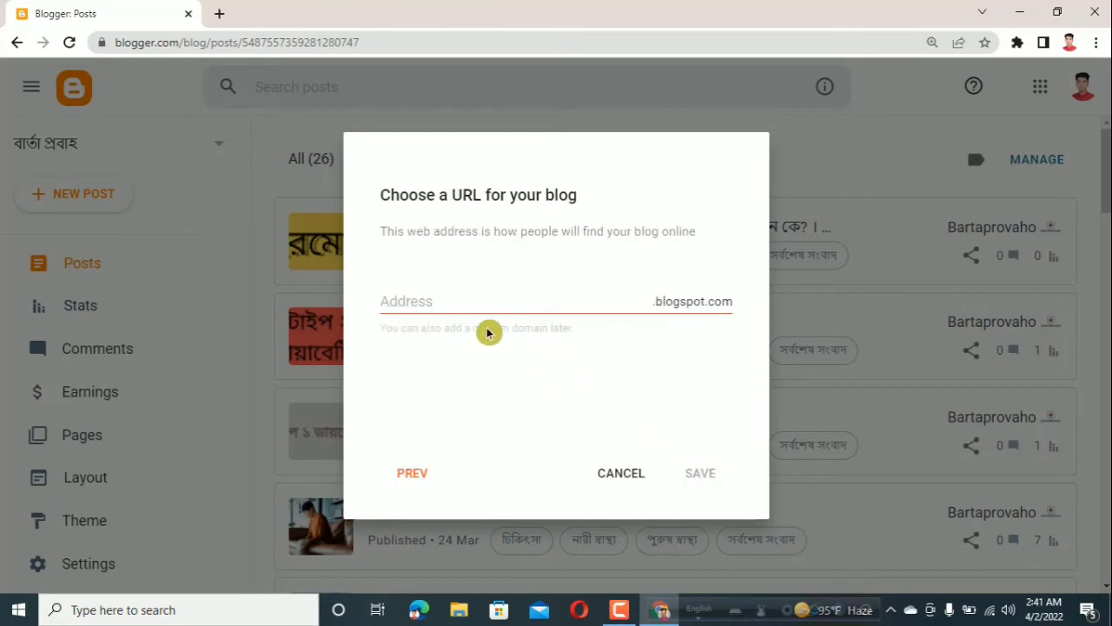
Step: Try "bangladesh" and "bangladesh123" as the new blog's blogspot.com address
click(409, 297)
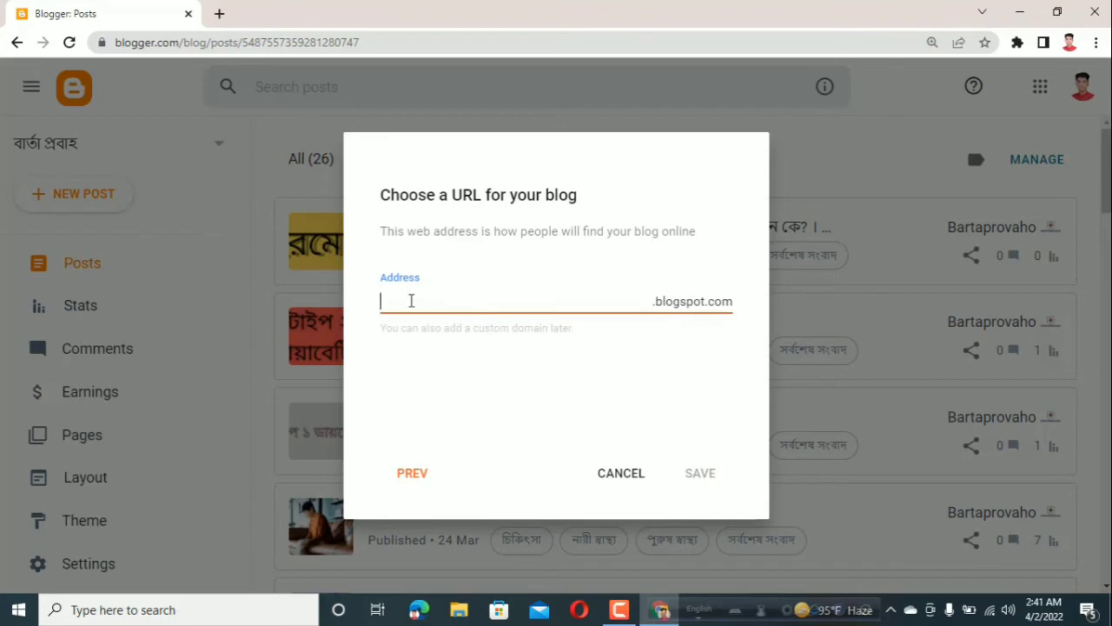
text(bangladesh)
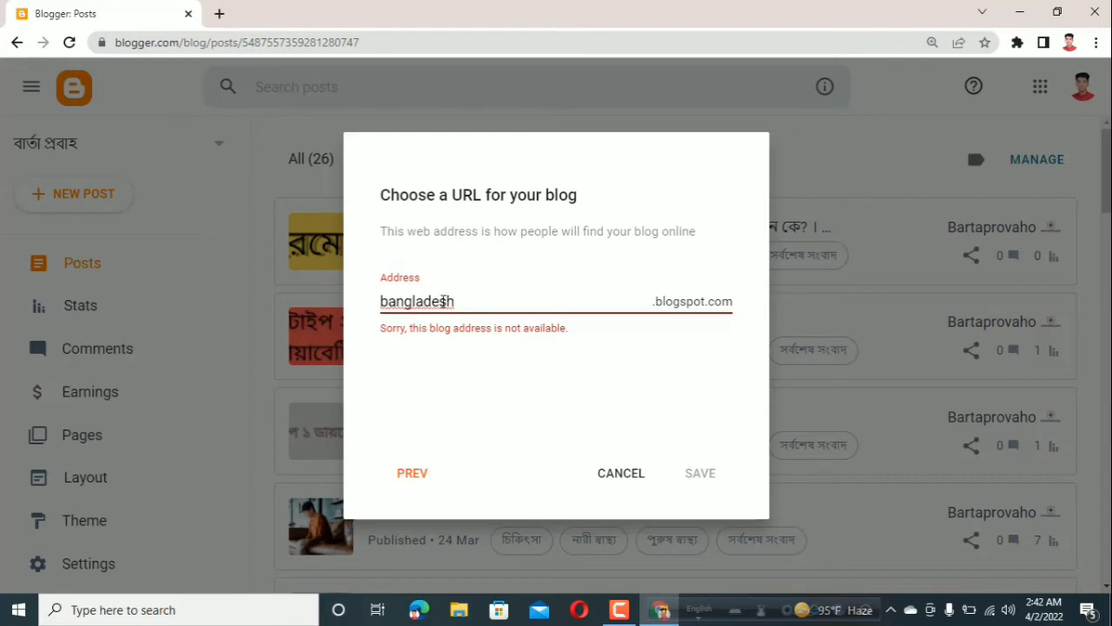
click(391, 368)
click(432, 290)
text(123)
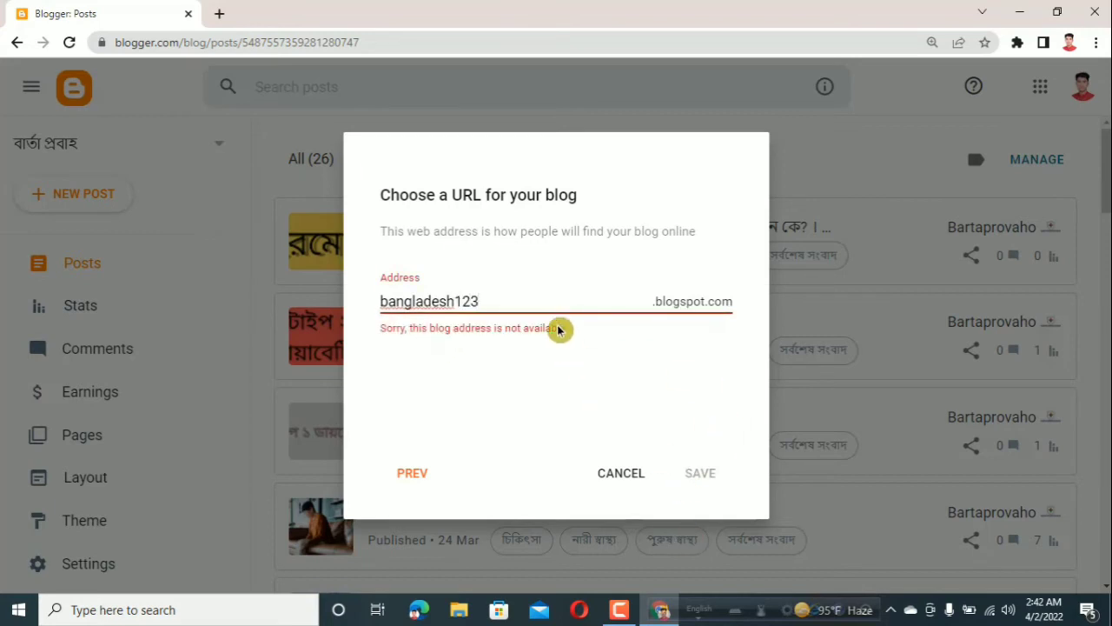
Step: Replace the blog address with "banglamotivation"
key(BackSpace)
key(BackSpace)
key(BackSpace)
key(BackSpace)
key(BackSpace)
key(BackSpace)
key(BackSpace)
key(BackSpace)
key(BackSpace)
key(BackSpace)
key(BackSpace)
key(BackSpace)
key(BackSpace)
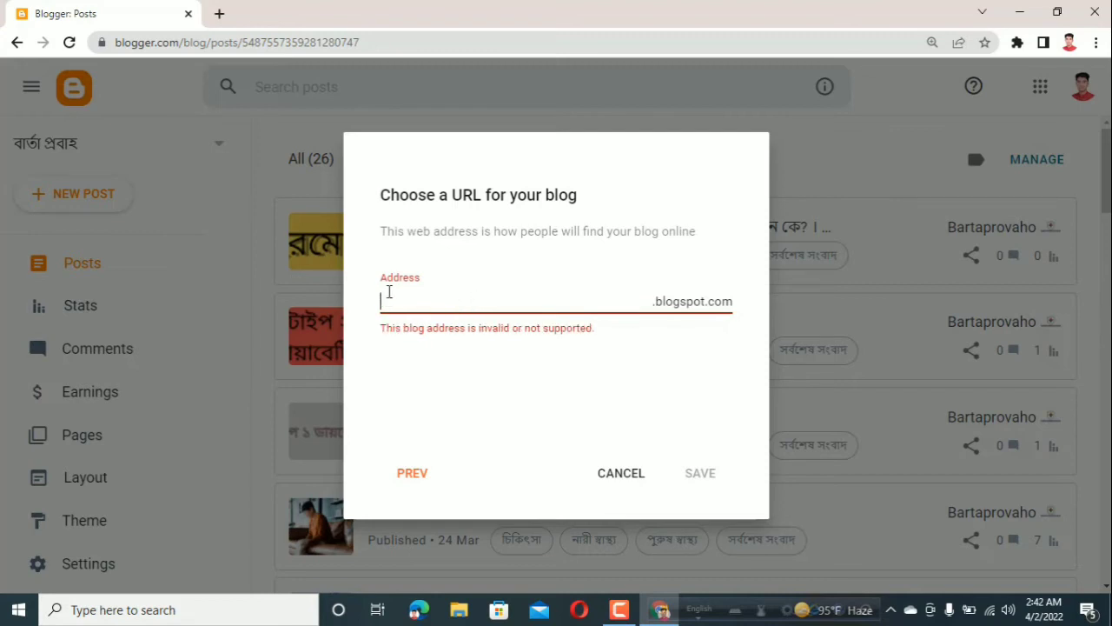
text(banglamotivation)
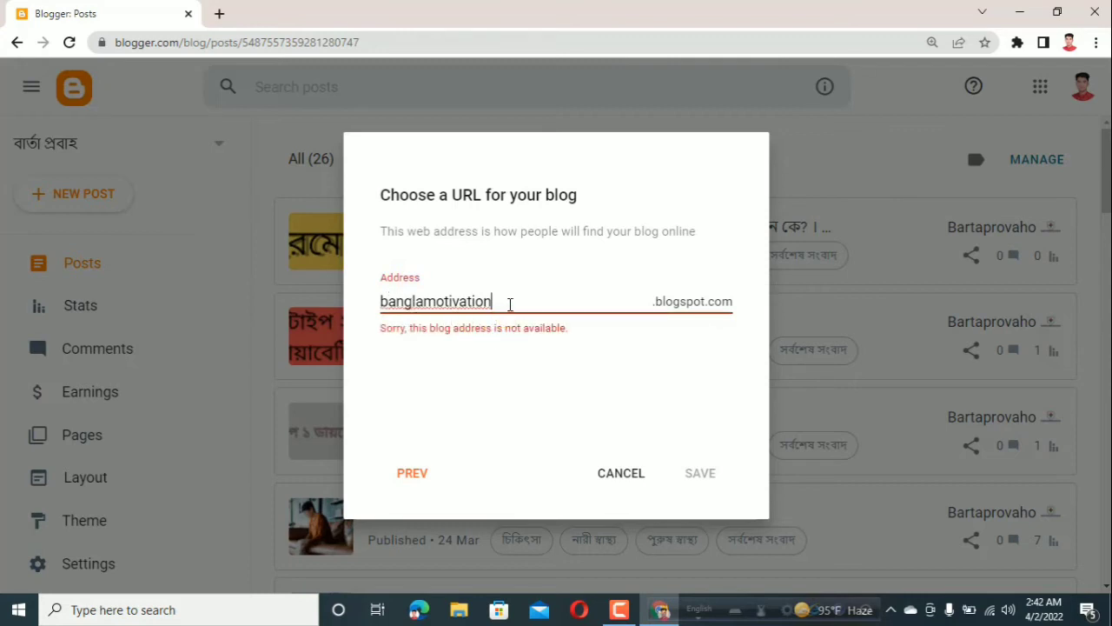
Step: Try the shortened address "banglamotivati", then extend it back to "banglamotivation"
key(BackSpace)
key(BackSpace)
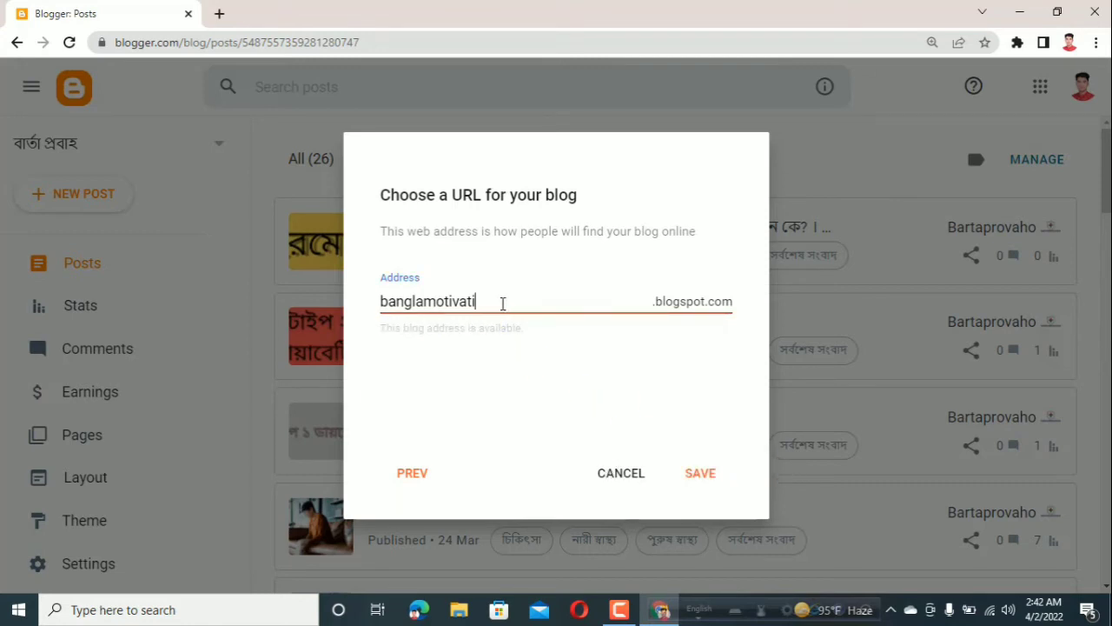
drag(477, 299, 376, 304)
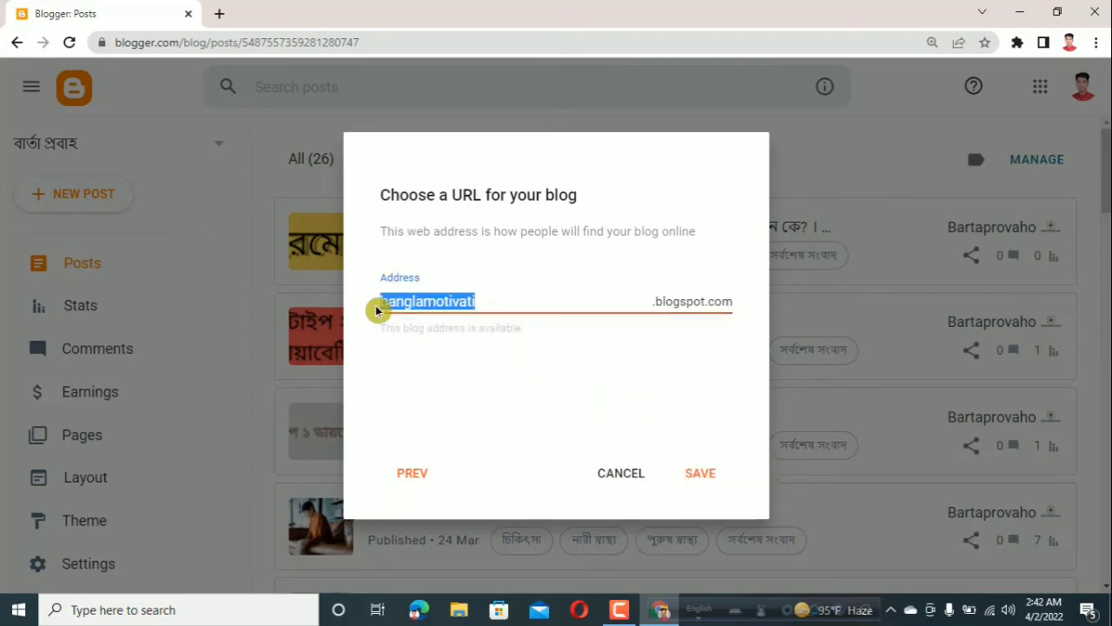
click(492, 299)
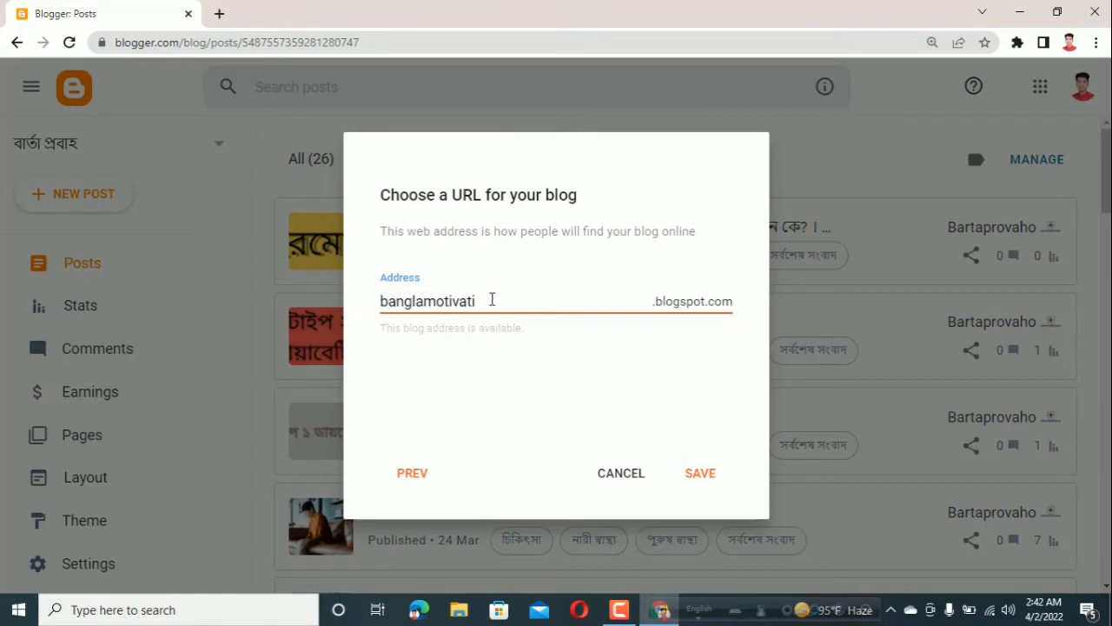
text(on)
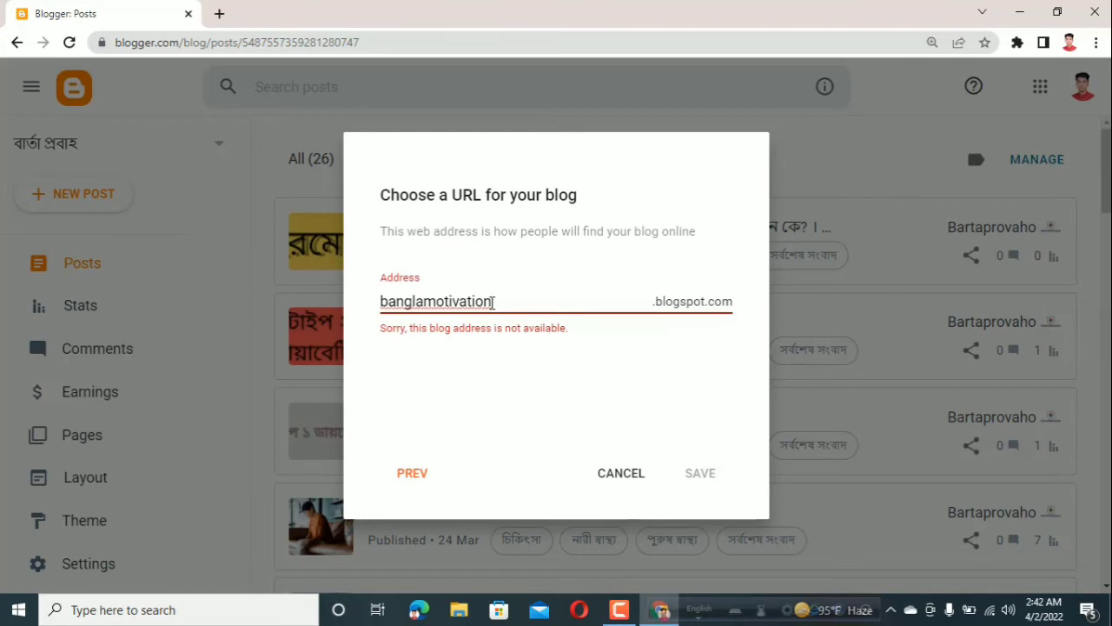
Step: Set the blog address to "banglamotivationss" and save the new blog
text(s)
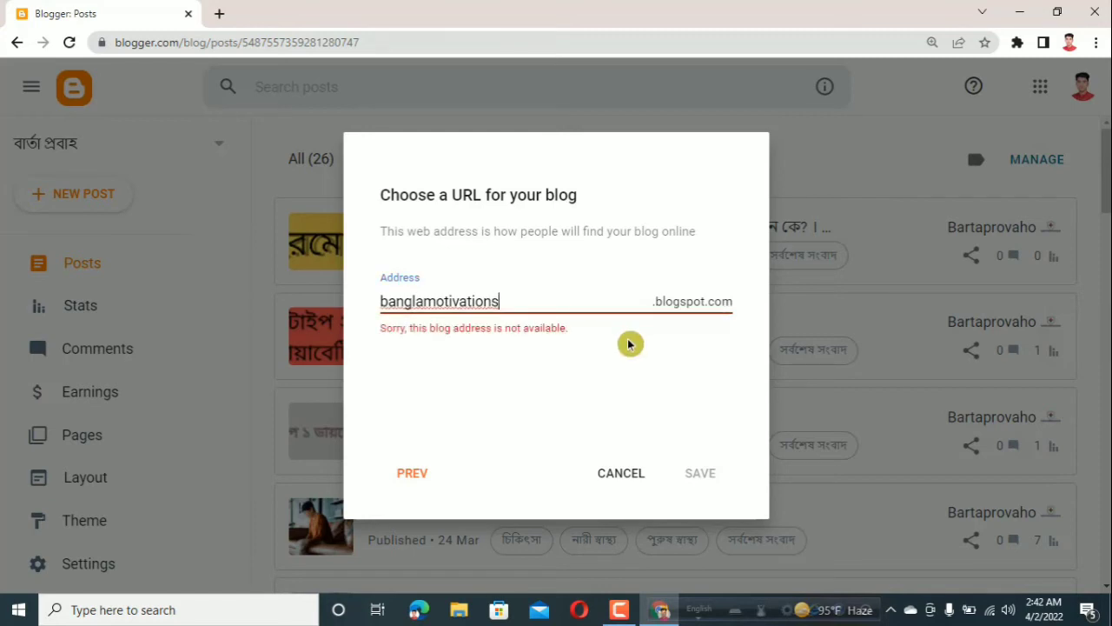
text(s)
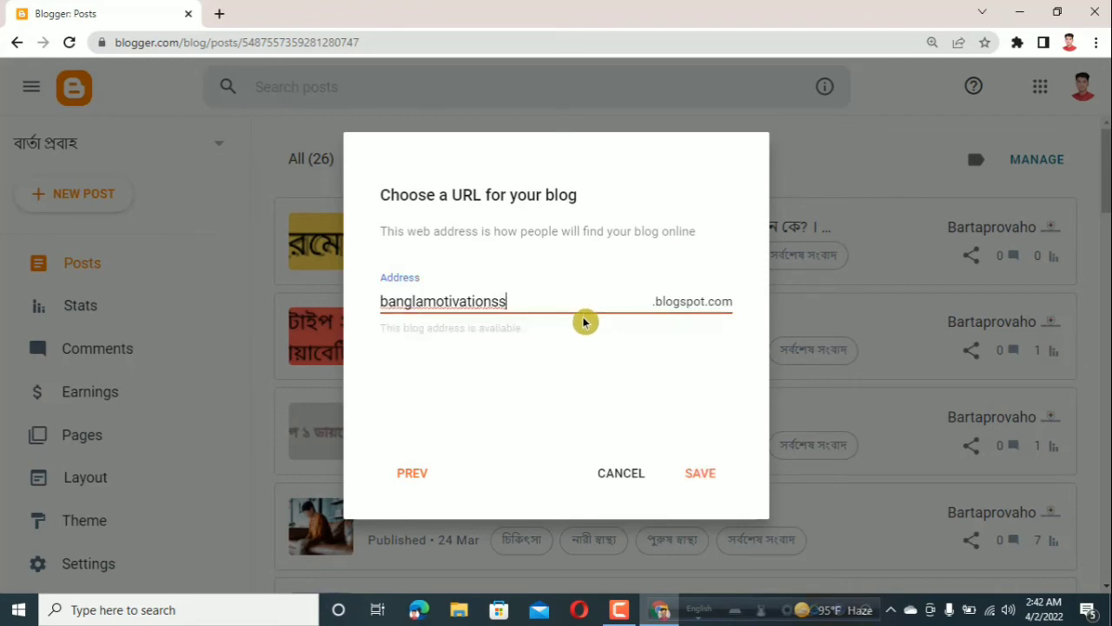
click(724, 493)
click(708, 477)
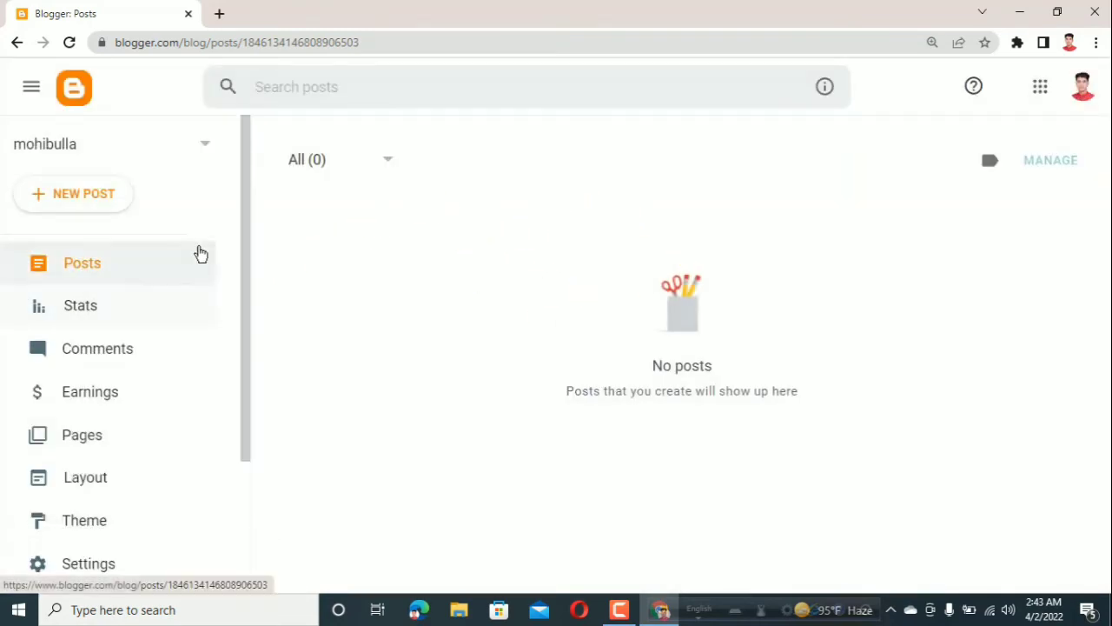
Step: Select the new blog from the list of blogs and look through its statistics and comments
click(205, 144)
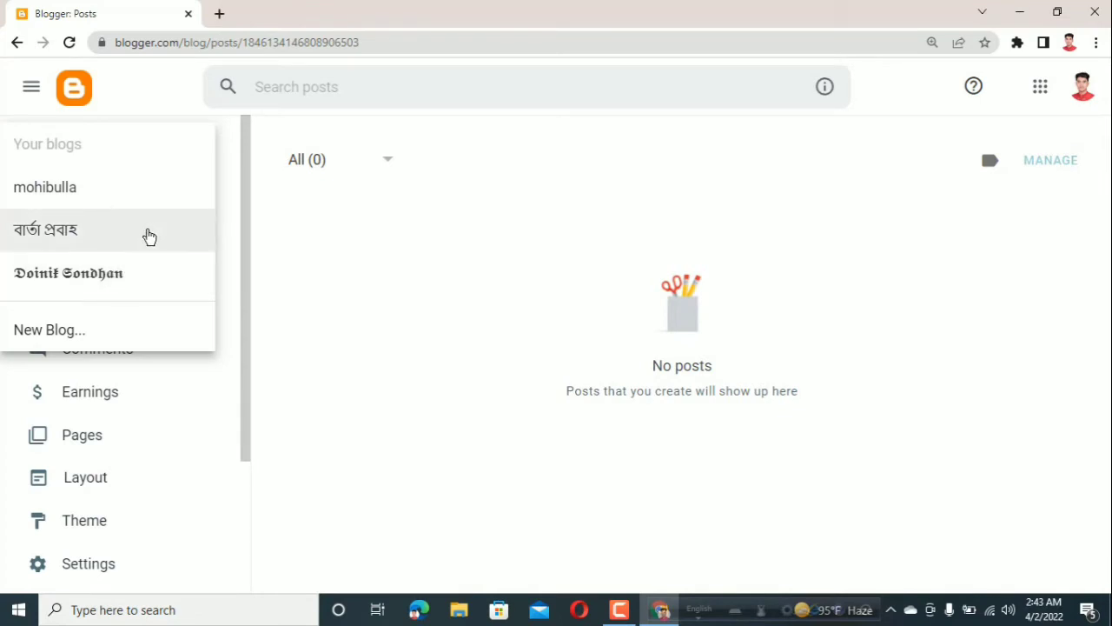
click(113, 204)
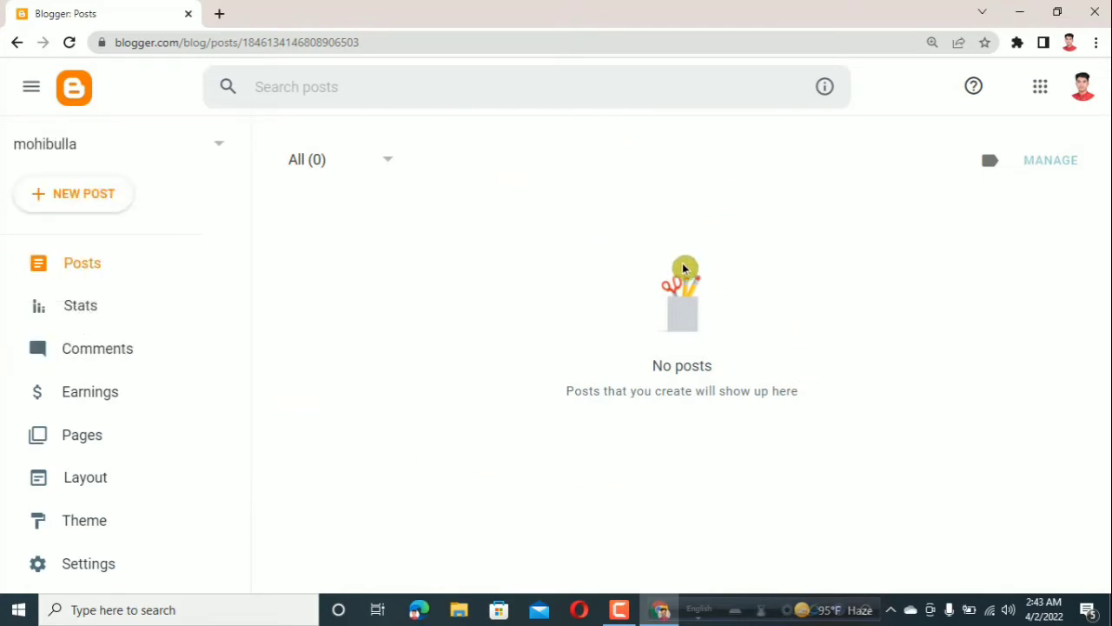
click(100, 308)
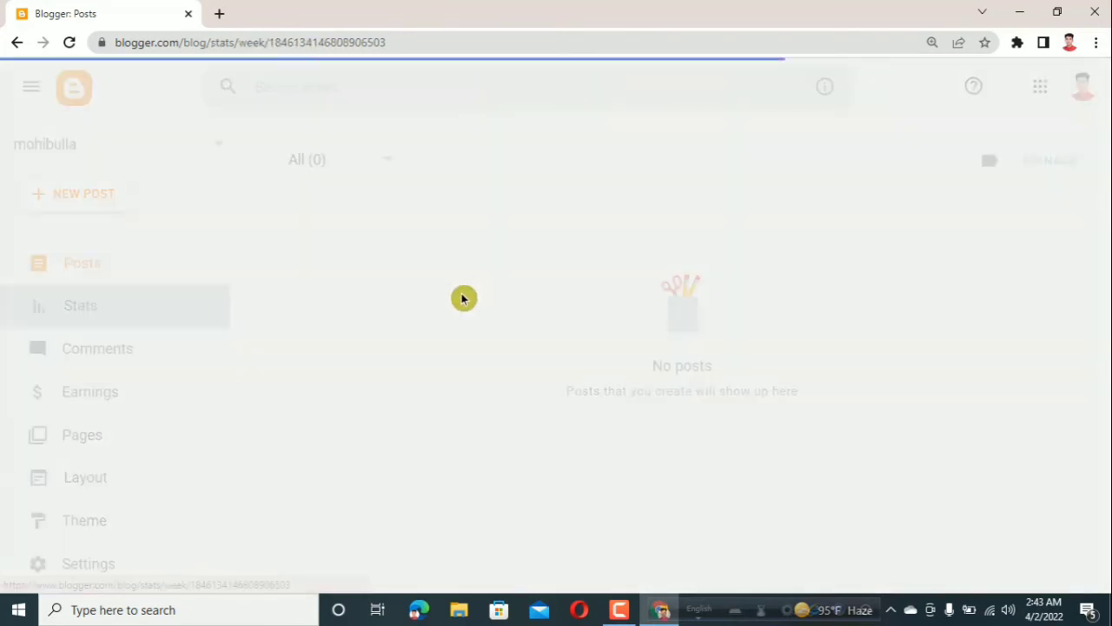
scroll(331, 354, down, 3)
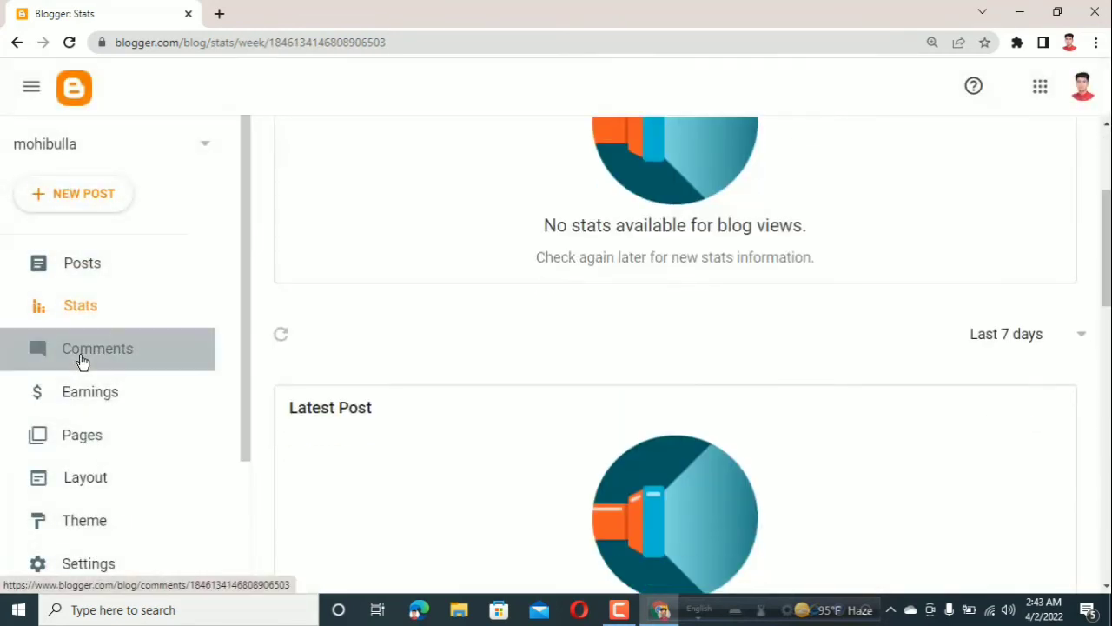
click(82, 360)
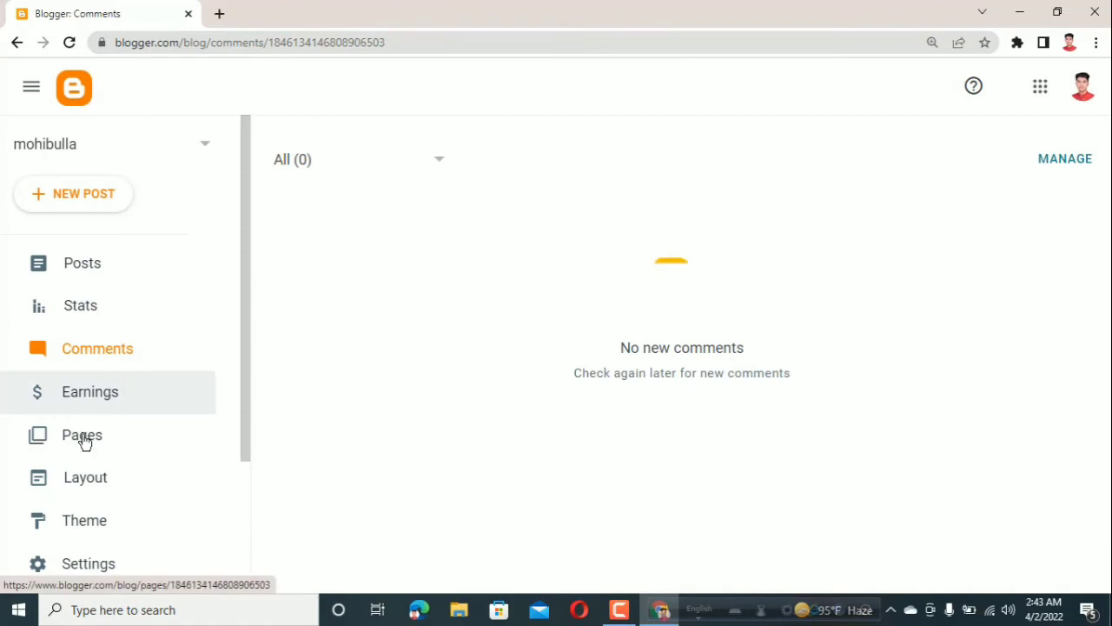
Step: View the new blog's public site and examine its title and web address
scroll(85, 448, down, 3)
click(88, 469)
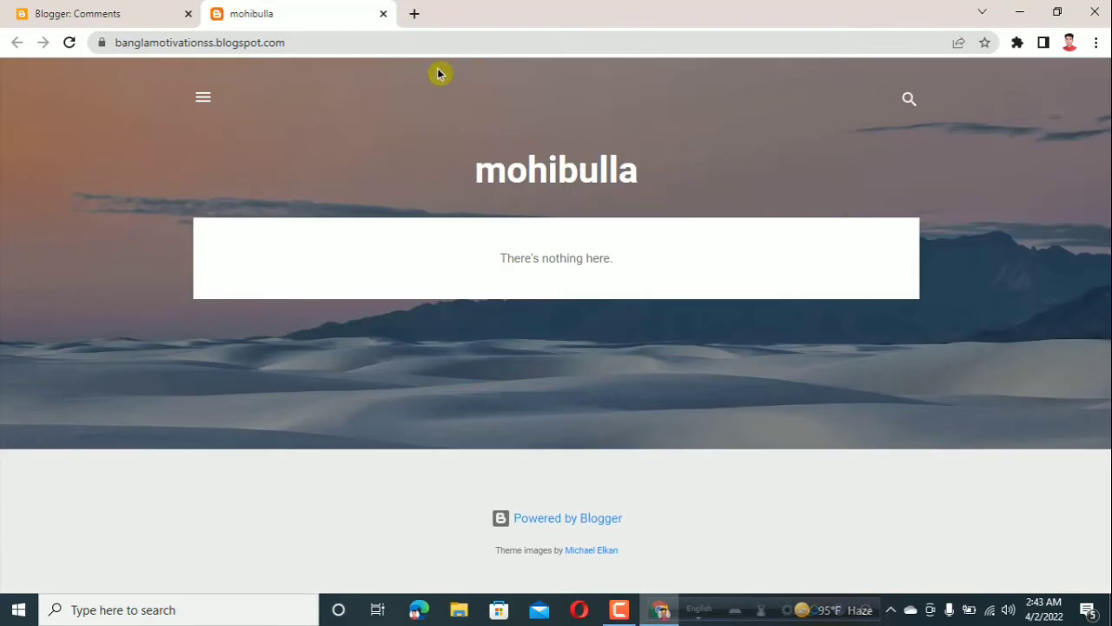
drag(688, 177, 544, 114)
click(570, 215)
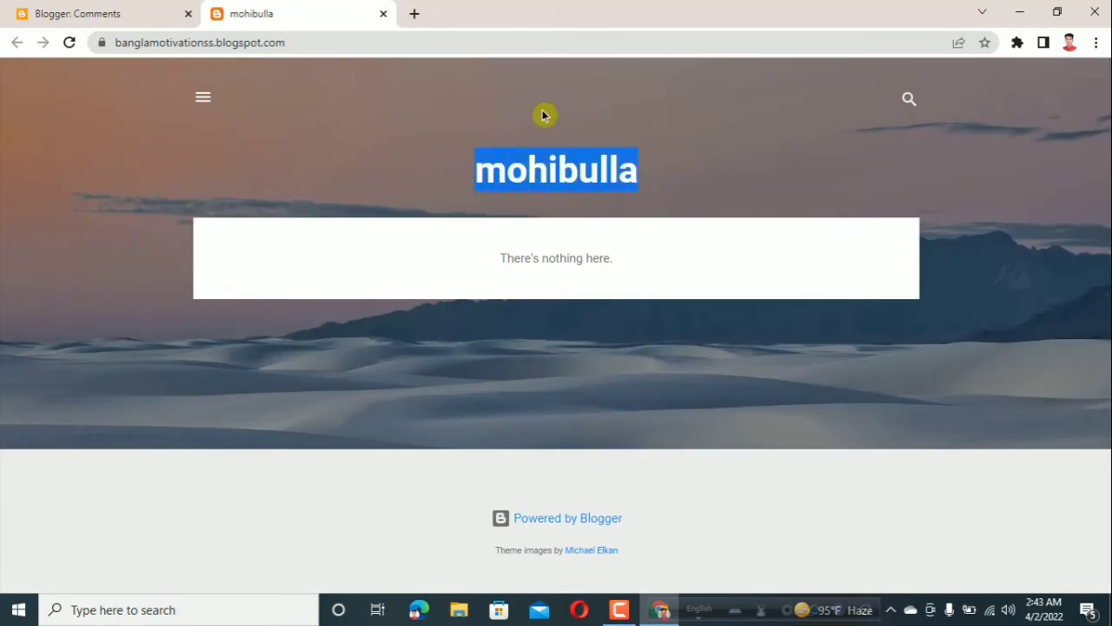
click(662, 182)
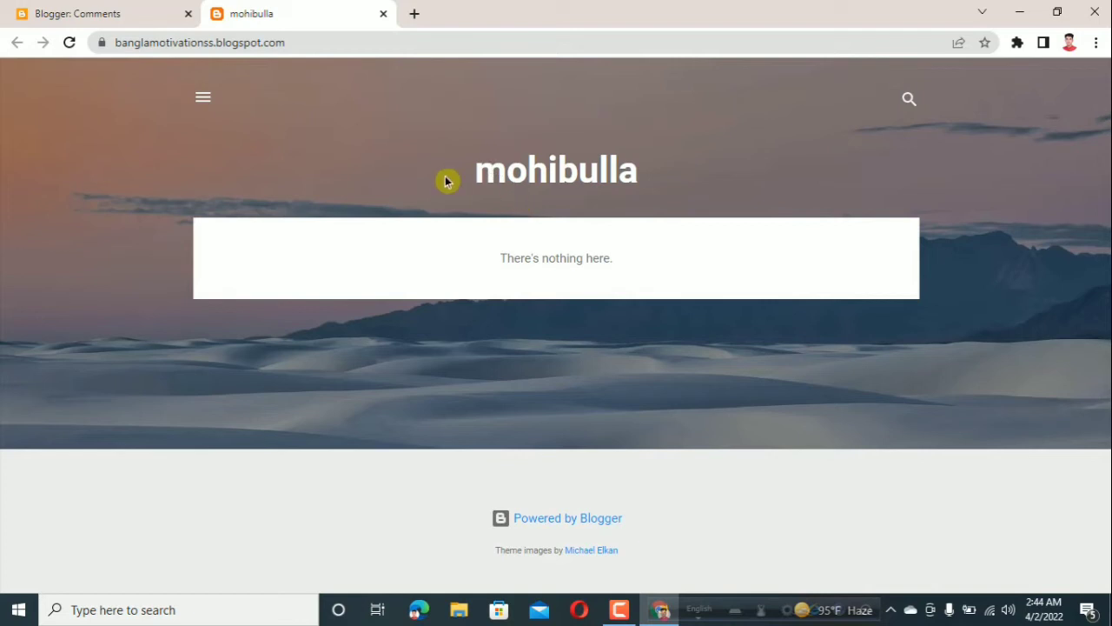
drag(447, 179, 664, 195)
click(681, 261)
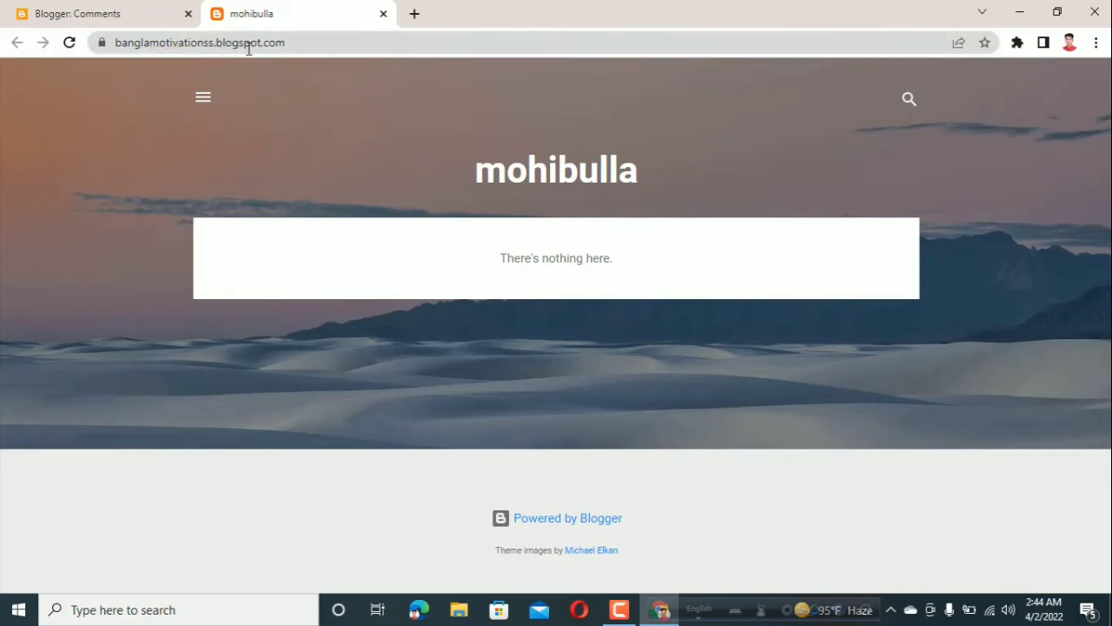
drag(302, 40, 114, 60)
click(84, 94)
Step: Return to the blog's dashboard, start a new post and enter "m.gjdh.khjdjkj/lkhjsghjhkhgdsdfkgjydht" as sample body text
click(92, 19)
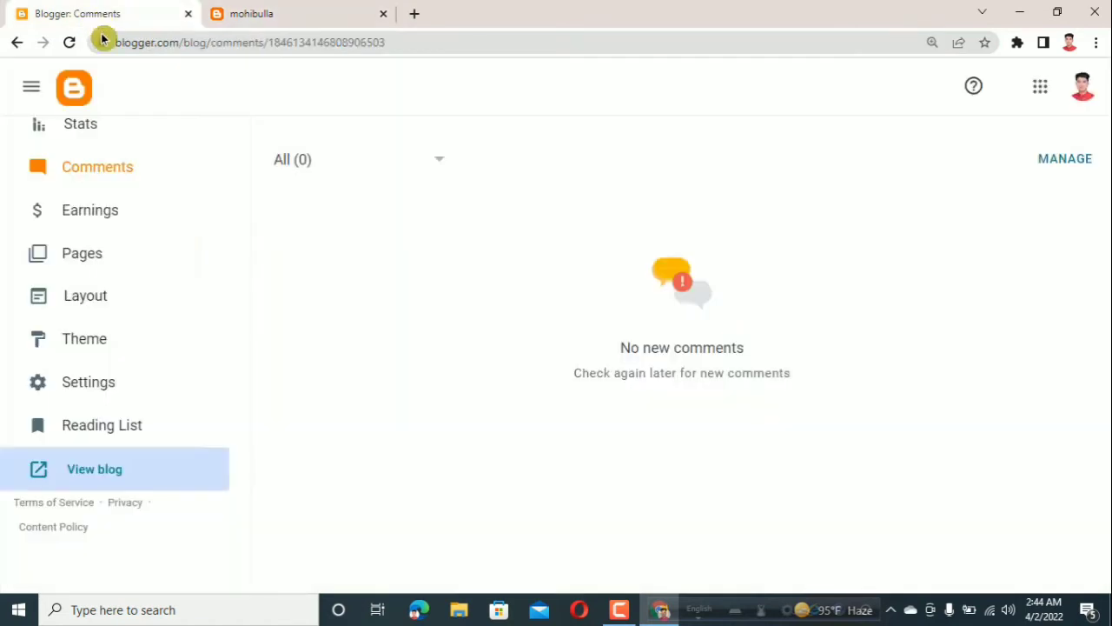
scroll(178, 291, up, 3)
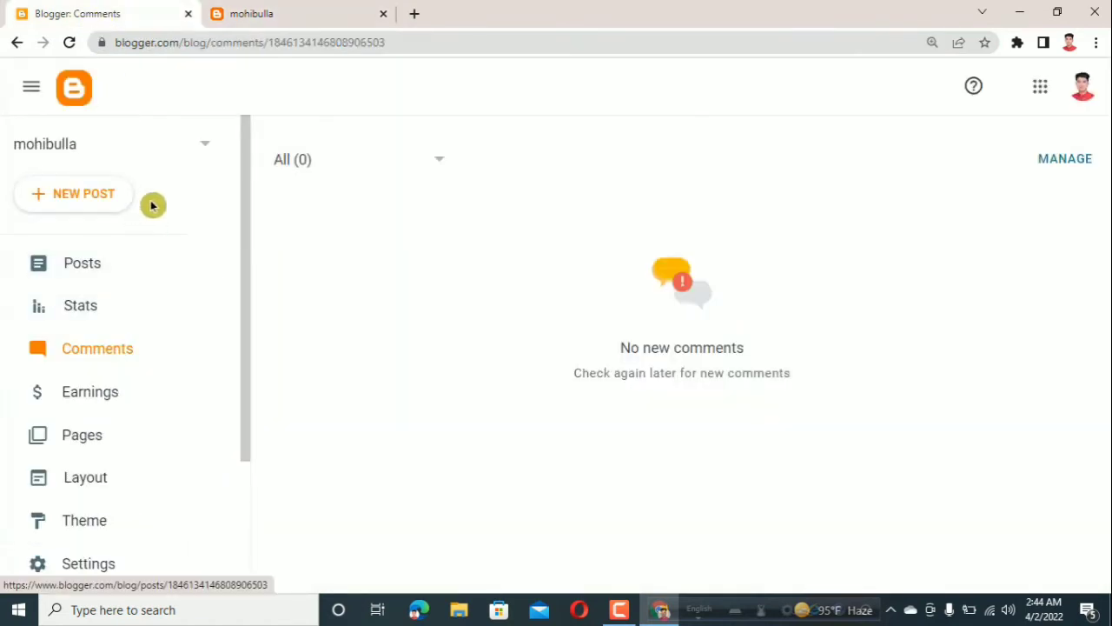
click(74, 195)
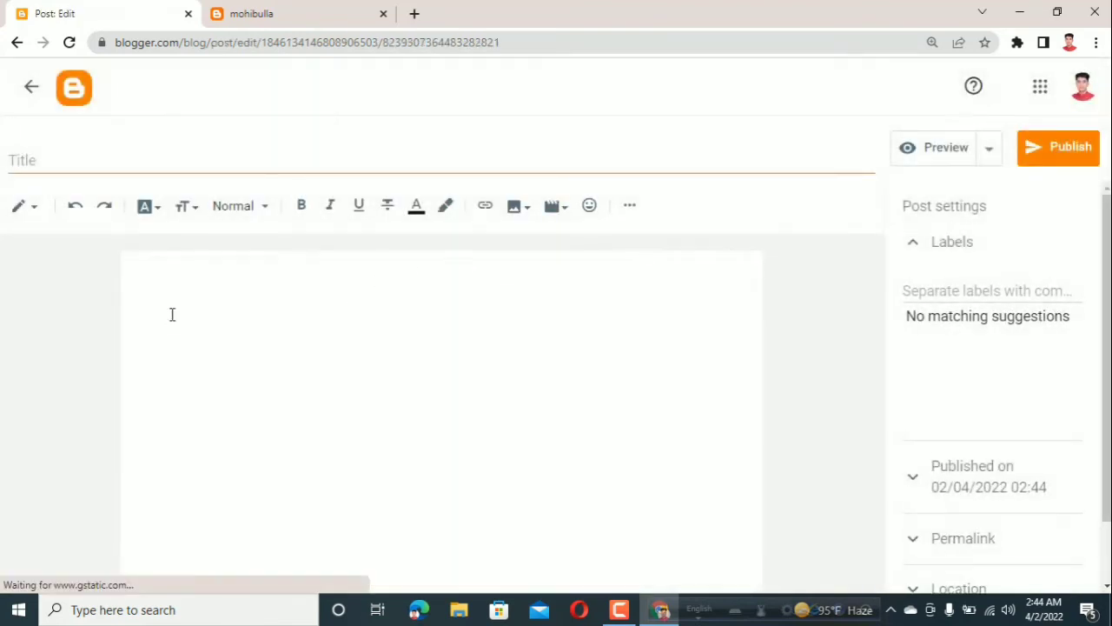
click(179, 305)
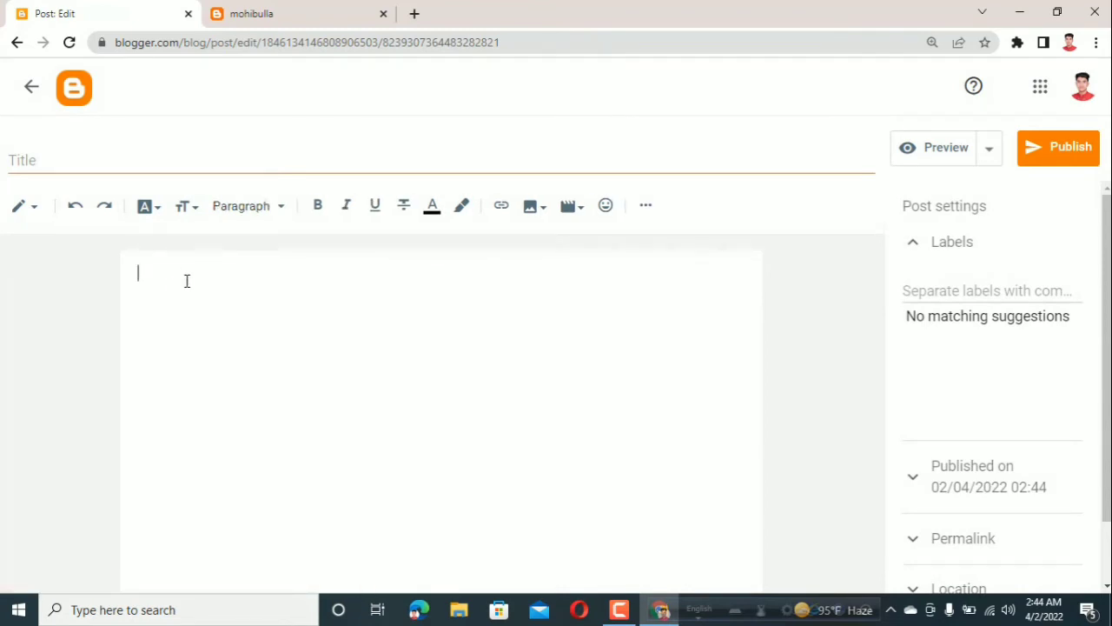
text(m.gjdh.khjdjkj/lkhjsghjhkhgdsdfkgjydht)
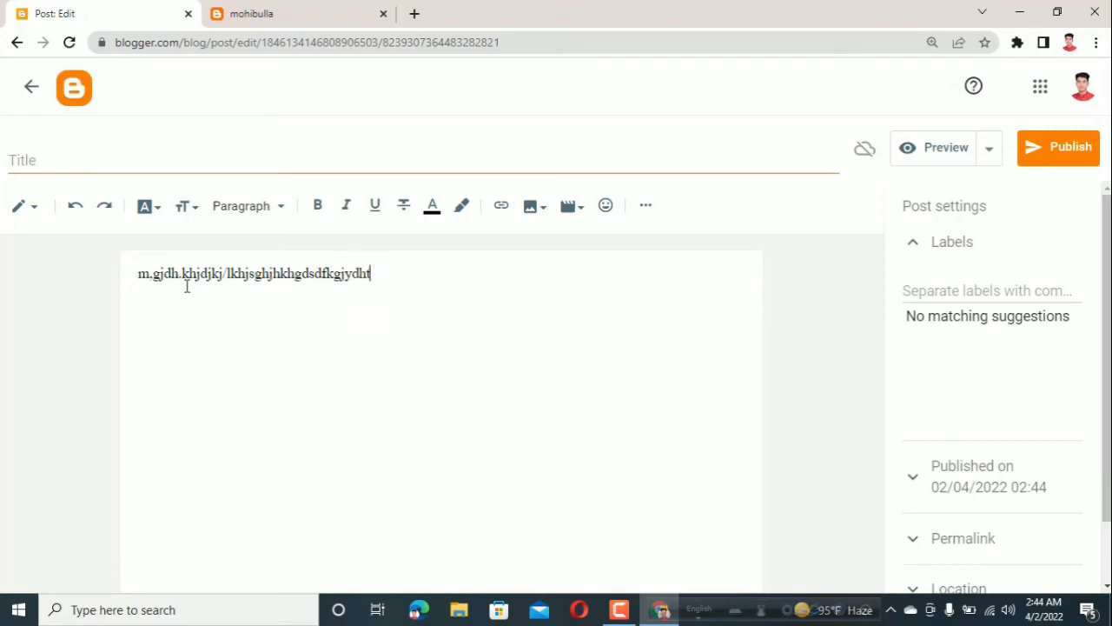
Step: Trim the post's sample text back to "m.gjdh.khjdj" and leave the post editor
key(BackSpace)
key(BackSpace)
key(BackSpace)
key(BackSpace)
key(BackSpace)
key(BackSpace)
key(BackSpace)
key(BackSpace)
key(BackSpace)
key(BackSpace)
key(BackSpace)
key(BackSpace)
key(BackSpace)
key(BackSpace)
key(BackSpace)
key(BackSpace)
key(BackSpace)
key(BackSpace)
key(BackSpace)
key(BackSpace)
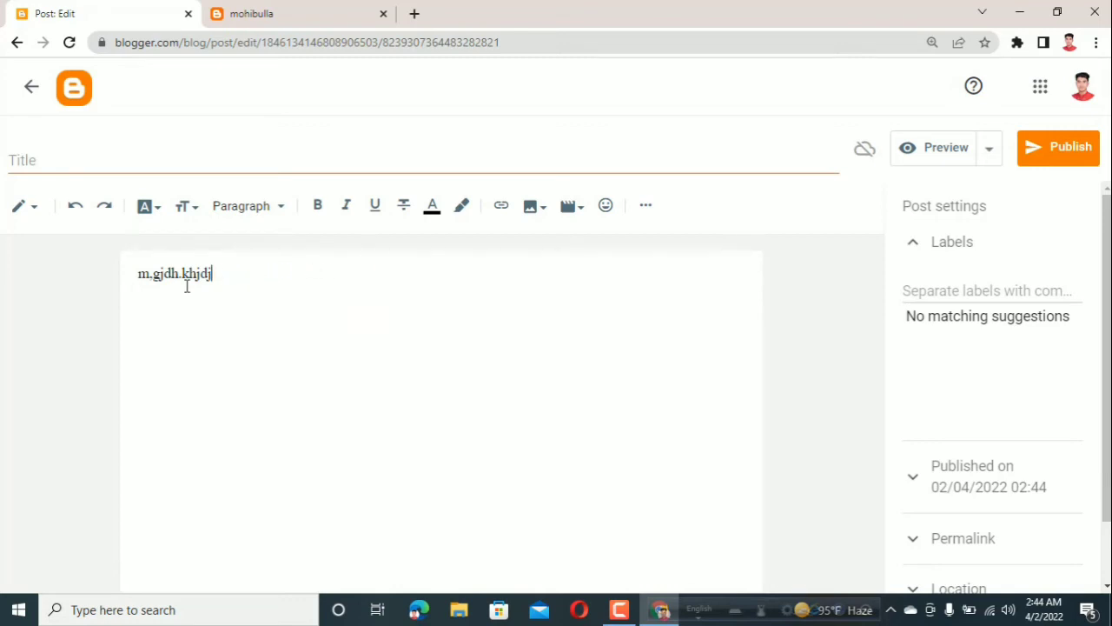
click(29, 89)
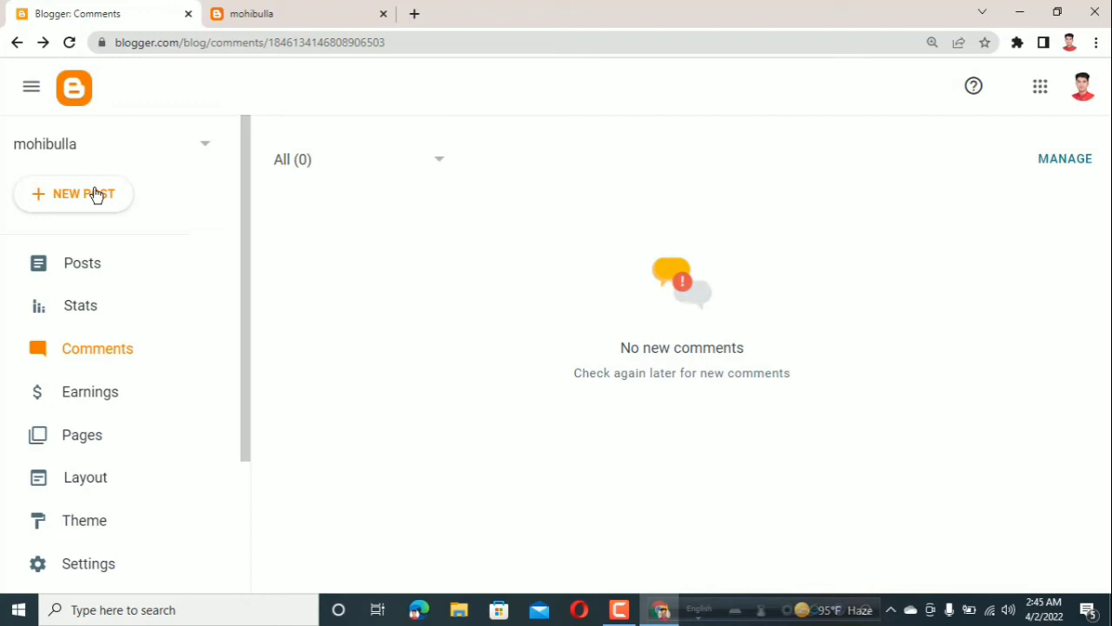
Step: Look over the dashboard's sections, then check the blog's list of posts and its comments
scroll(83, 522, down, 2)
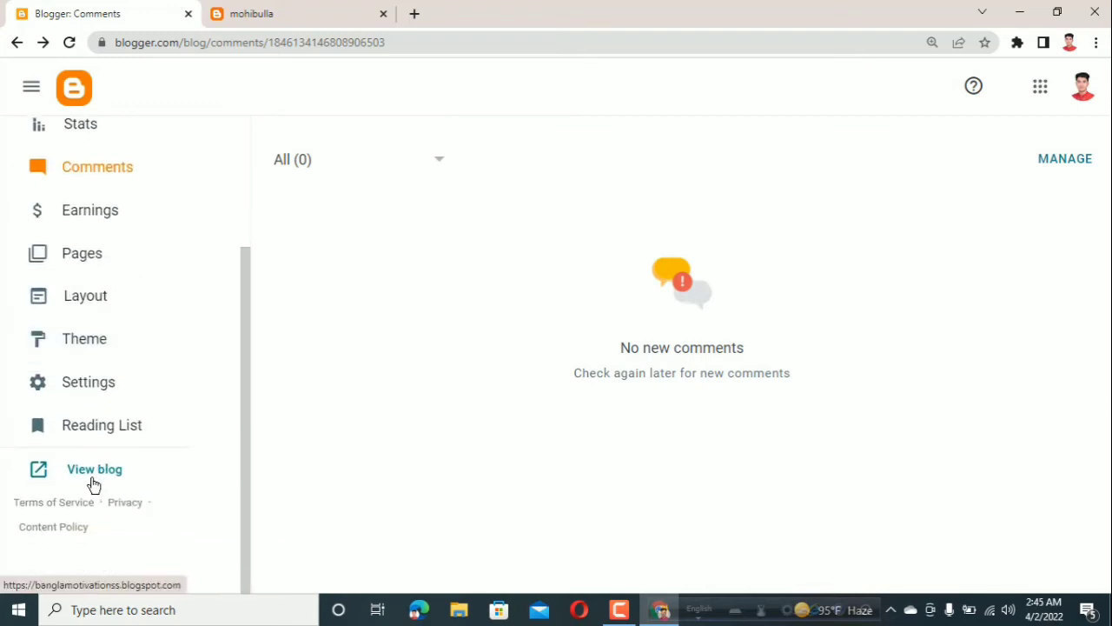
scroll(93, 484, up, 3)
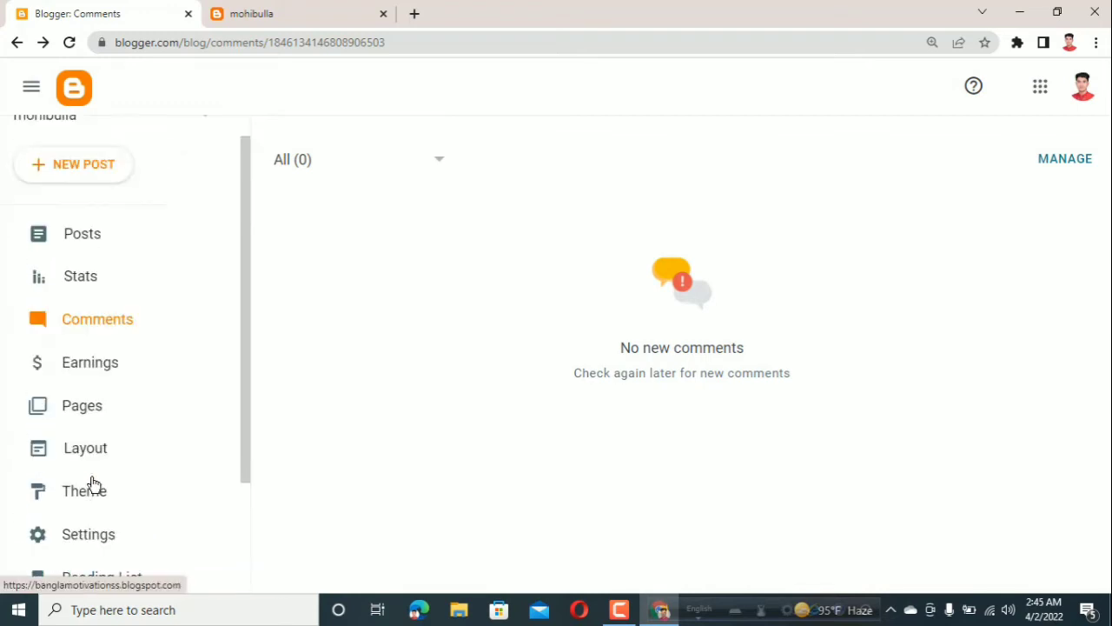
click(85, 250)
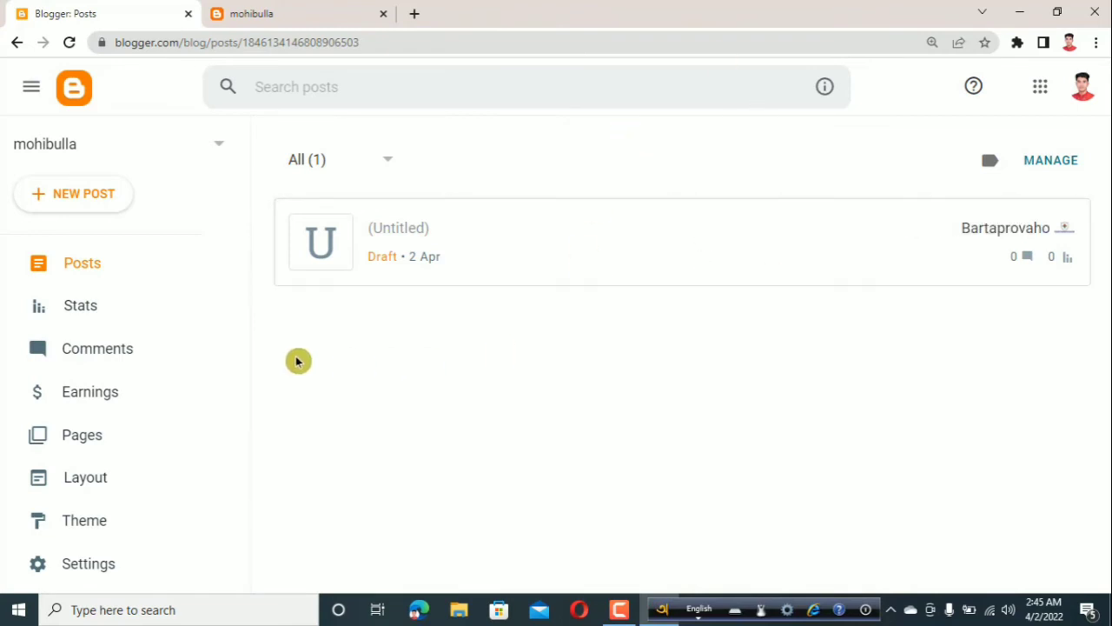
click(77, 359)
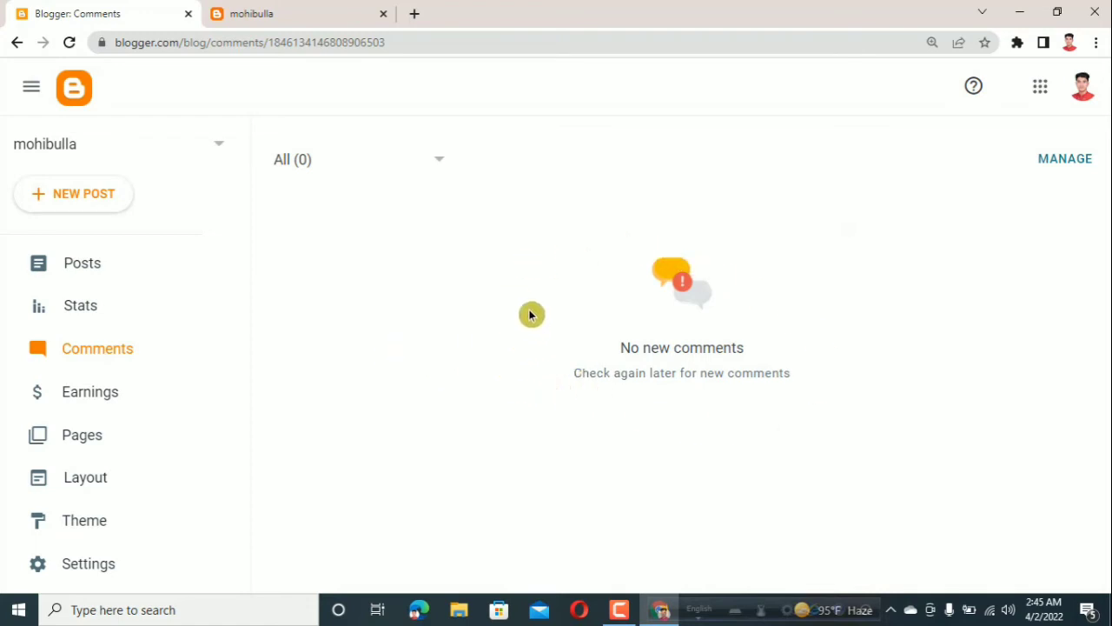
Step: Examine the blog's AdSense earnings options and compare its Pages section with its Posts section
click(107, 398)
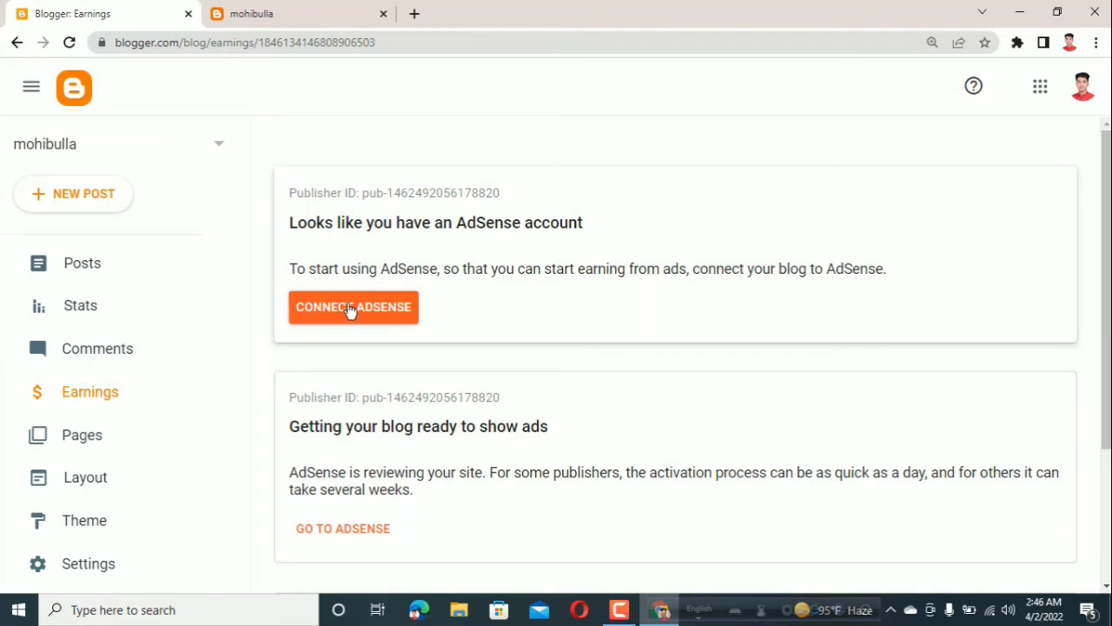
click(101, 449)
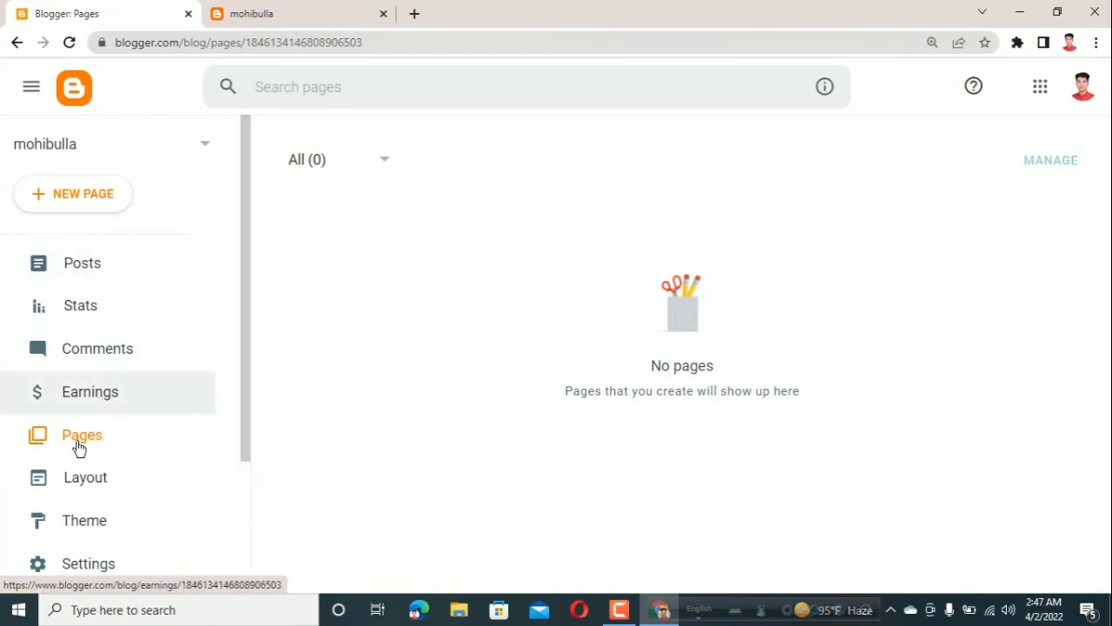
click(92, 393)
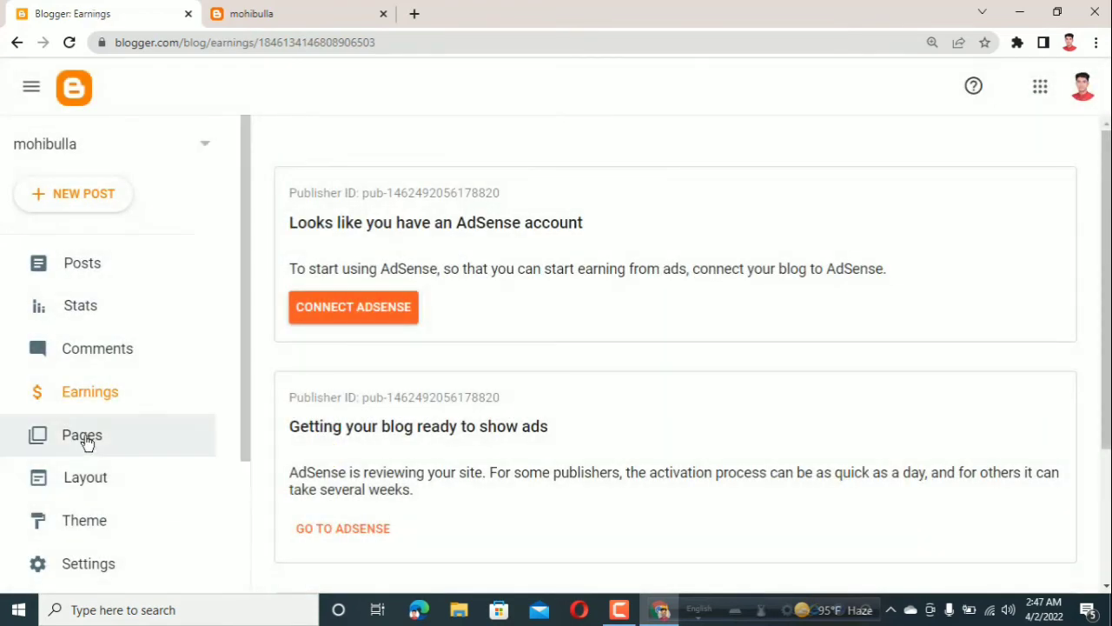
click(87, 441)
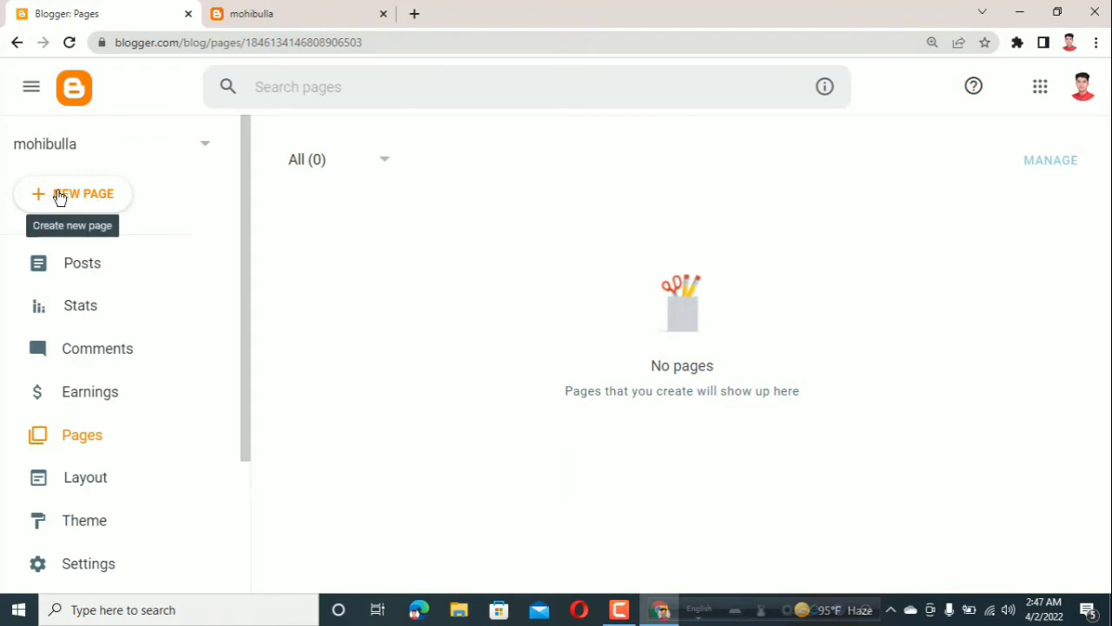
click(78, 266)
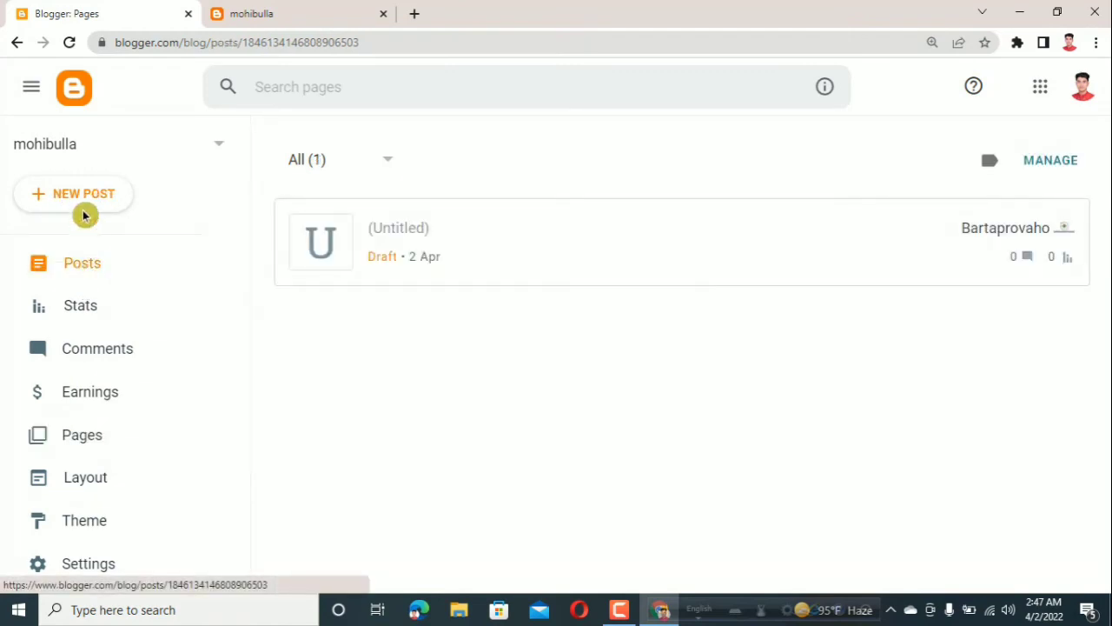
click(91, 450)
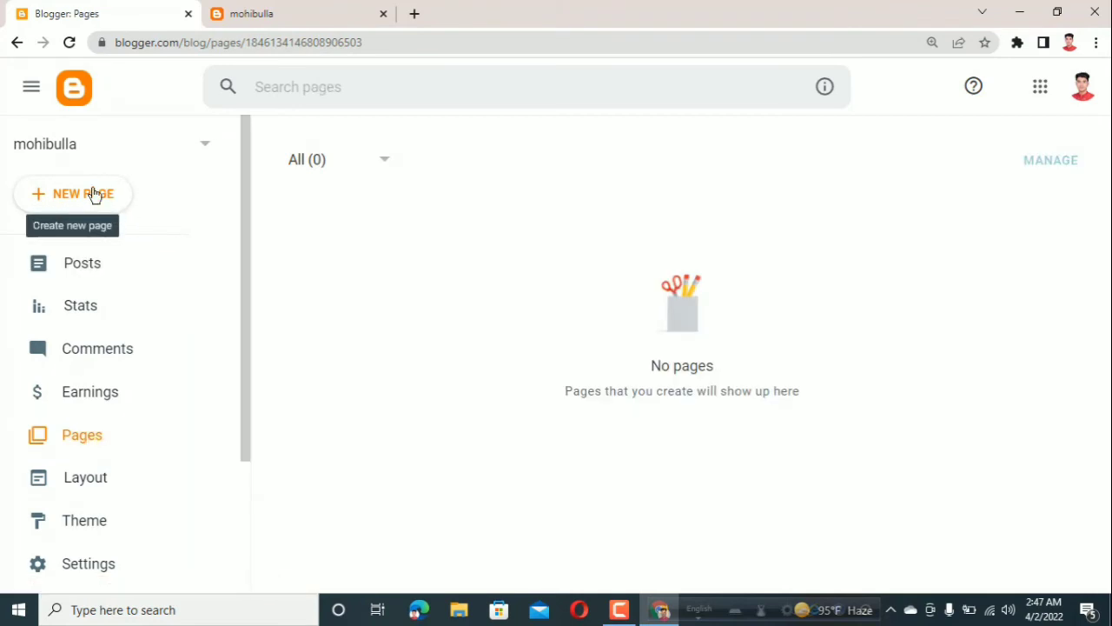
Step: Examine the gadget sections of the blog's layout from the sidebar and header to the footer
click(85, 479)
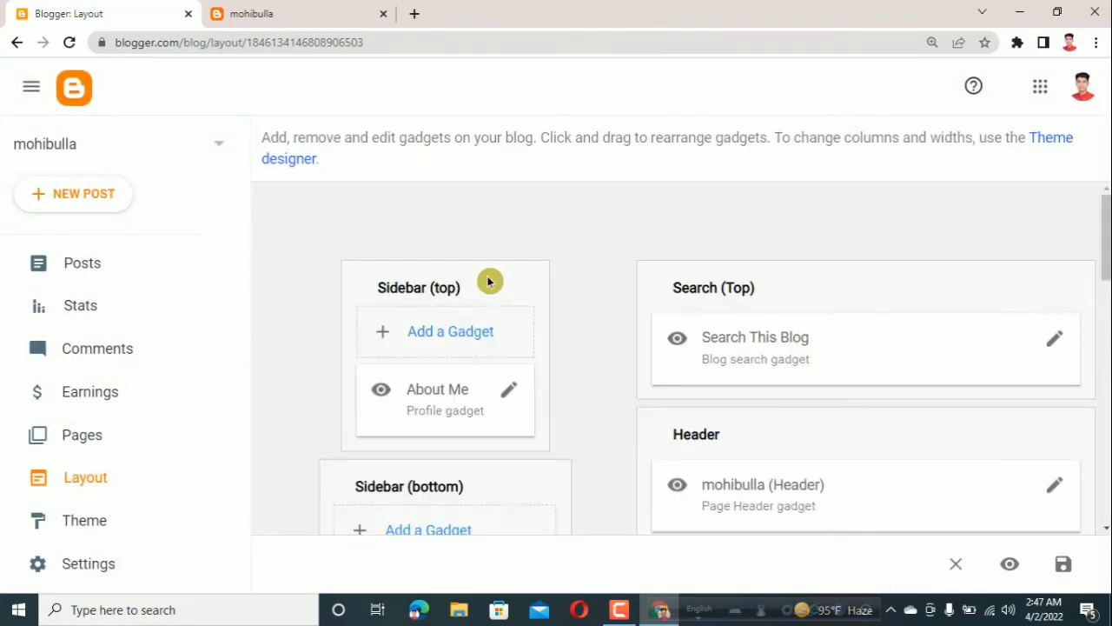
scroll(579, 311, down, 10)
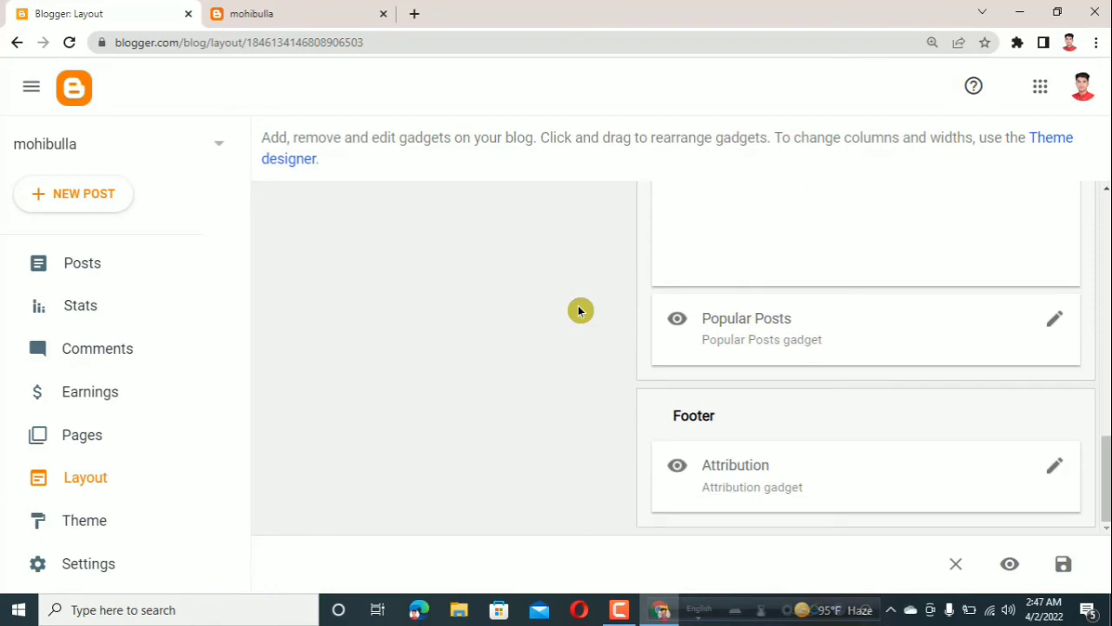
scroll(579, 310, up, 10)
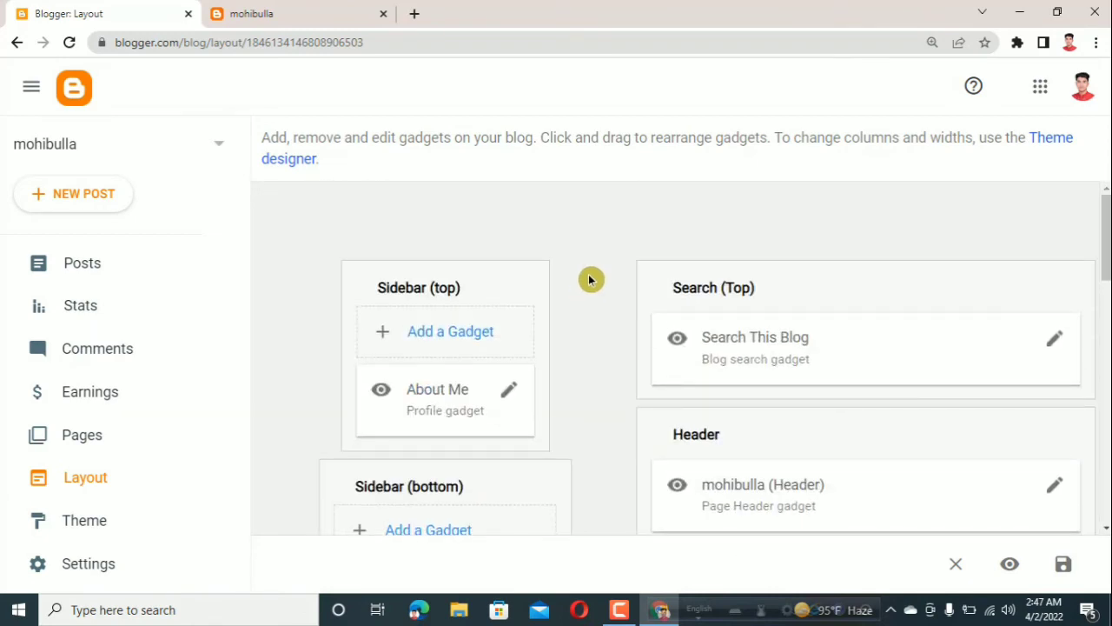
scroll(589, 280, down, 6)
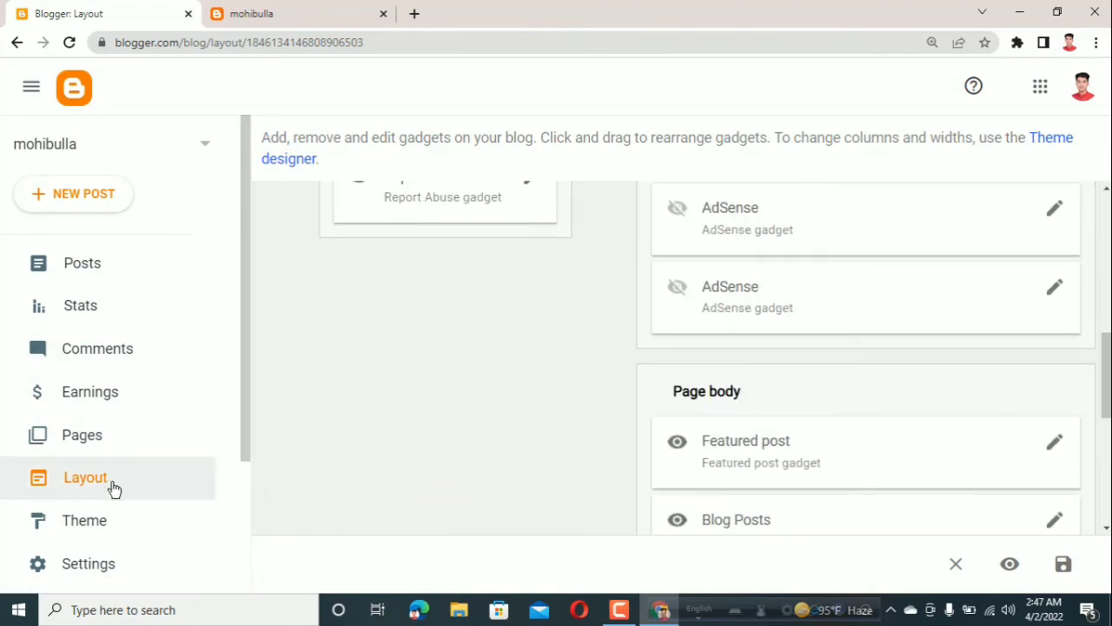
scroll(441, 477, up, 6)
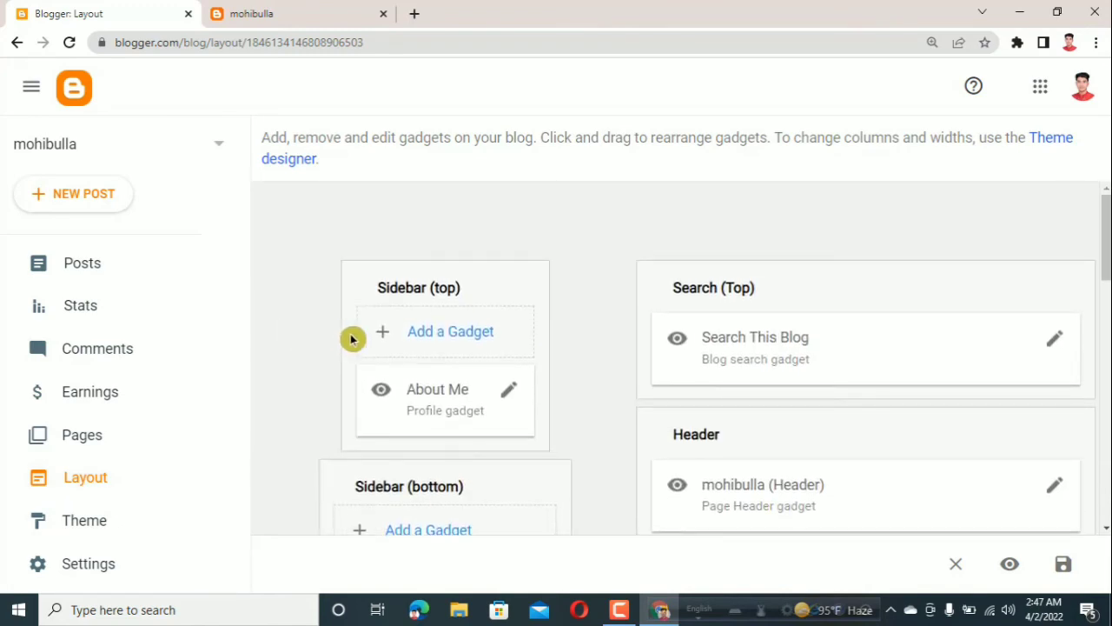
scroll(632, 319, down, 10)
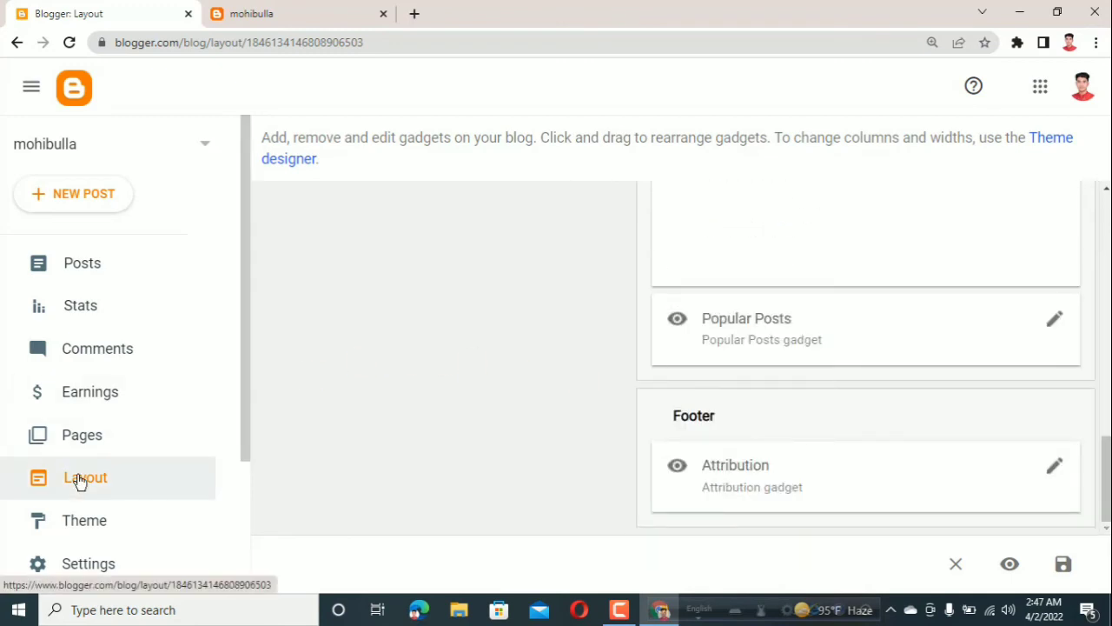
Step: Review the blog's layout once more, from the footer's Attribution gadget back to the sidebar and search sections
scroll(153, 458, down, 1)
scroll(392, 379, up, 10)
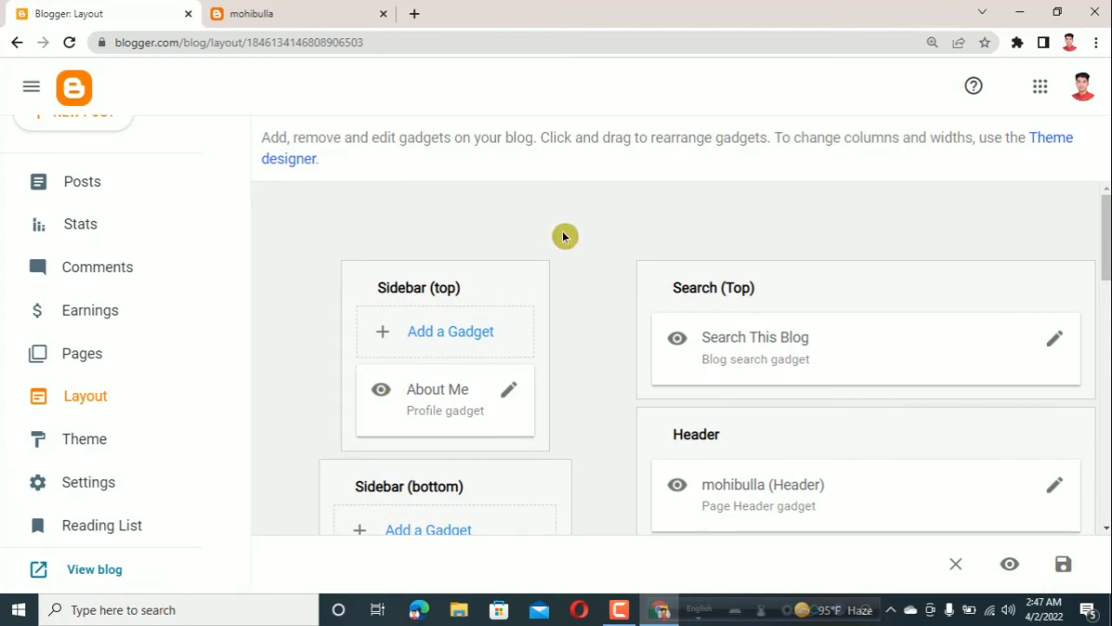
scroll(631, 337, down, 4)
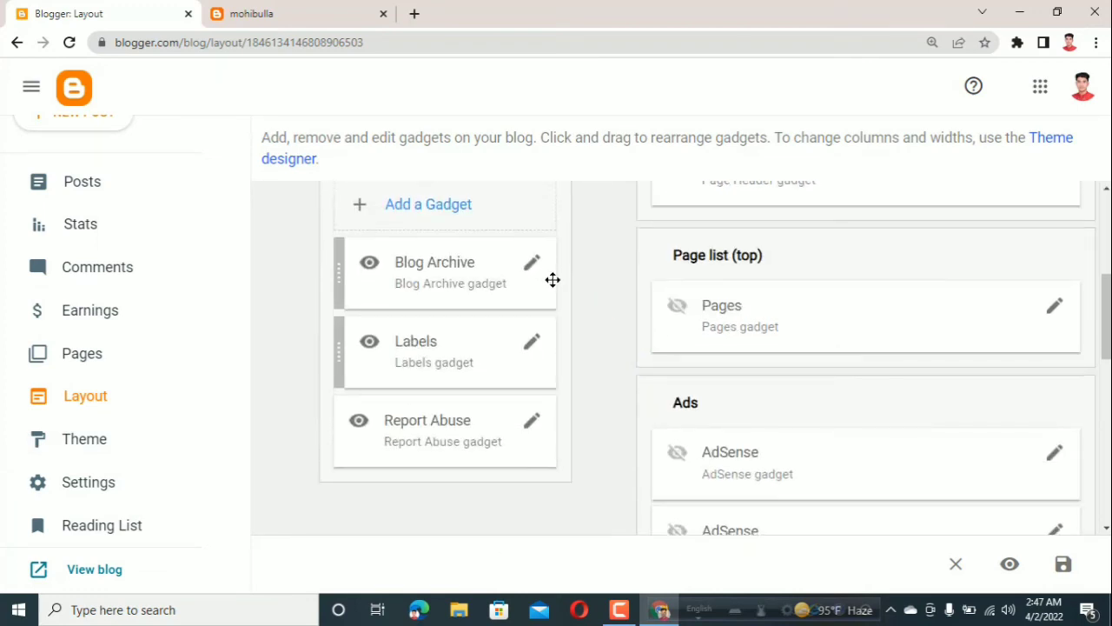
scroll(560, 289, down, 6)
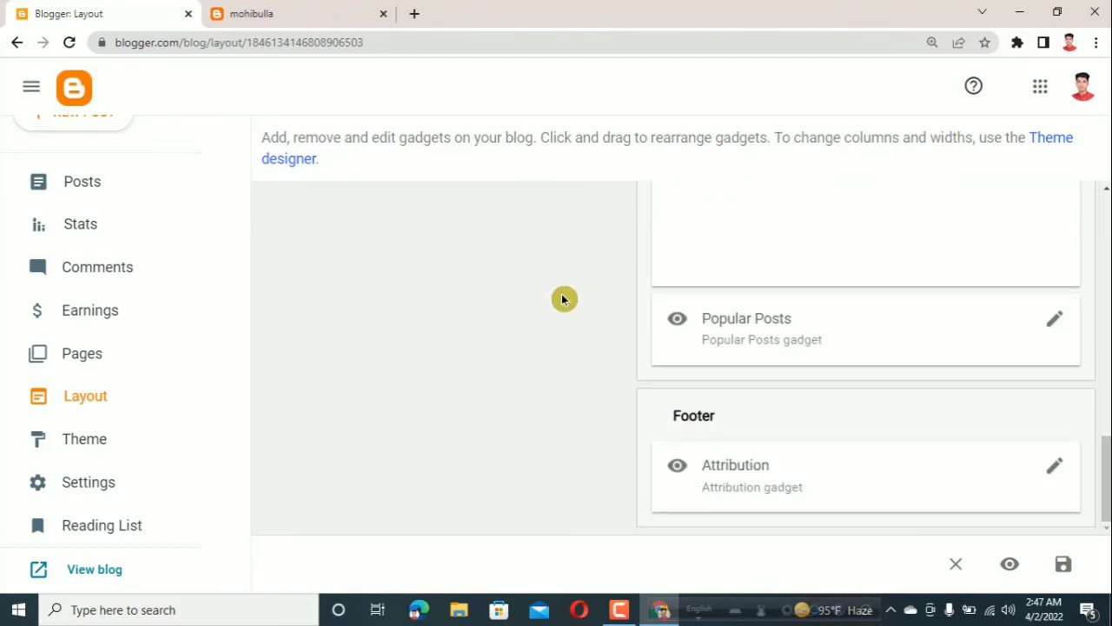
scroll(563, 299, up, 10)
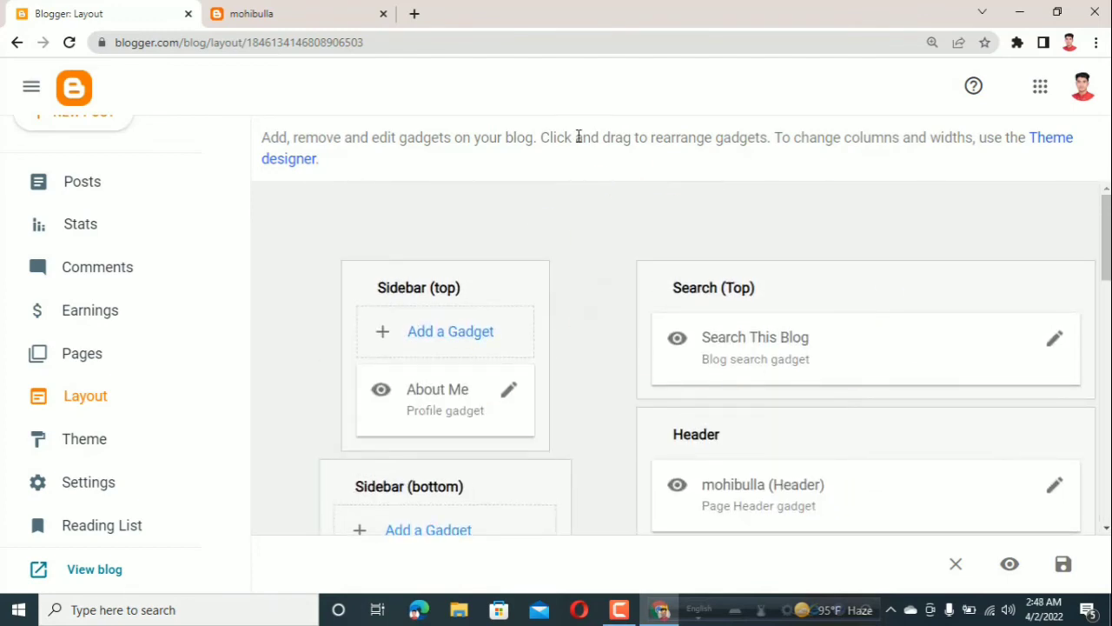
Step: Browse the theme gallery and apply the Pink variant of the Soho theme to the new blog
click(94, 447)
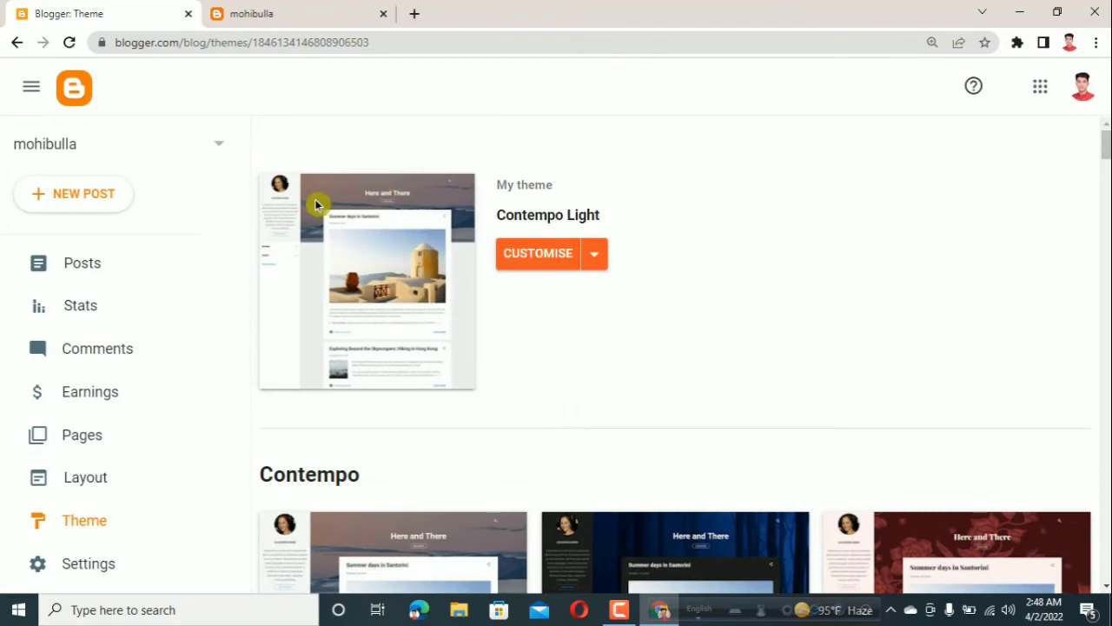
scroll(608, 456, down, 4)
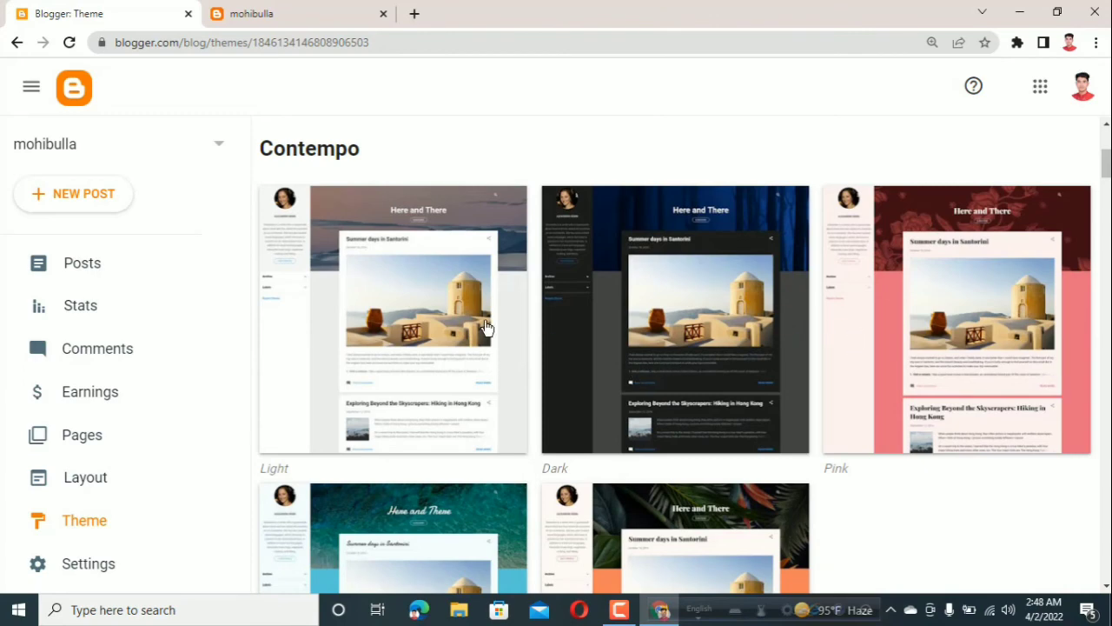
scroll(704, 317, down, 9)
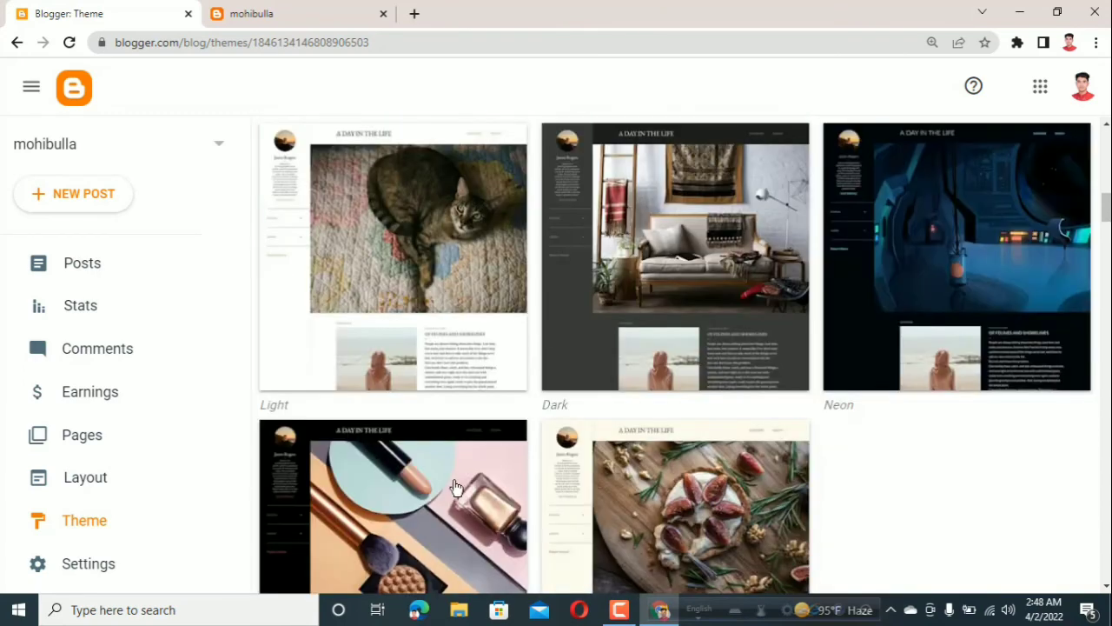
scroll(456, 486, down, 4)
scroll(419, 265, up, 2)
click(448, 390)
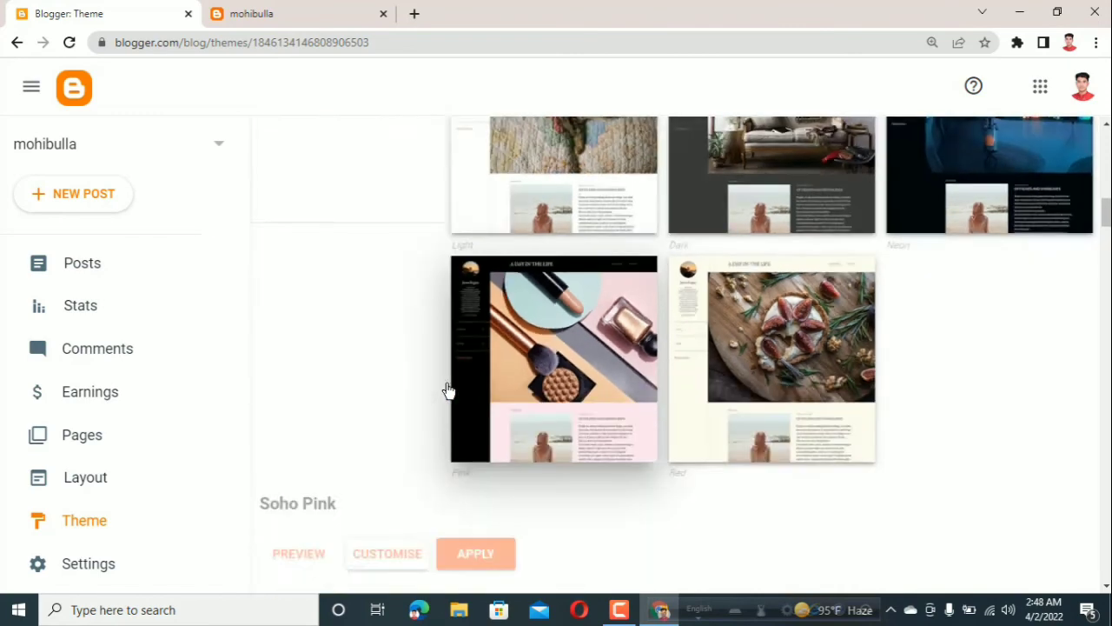
scroll(538, 343, down, 3)
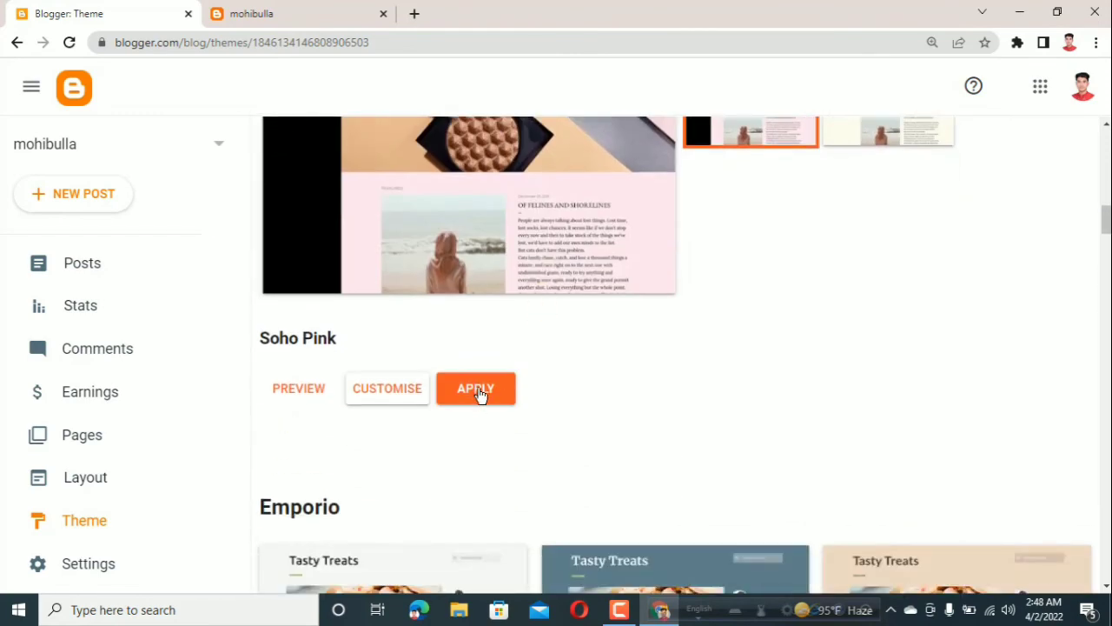
click(483, 390)
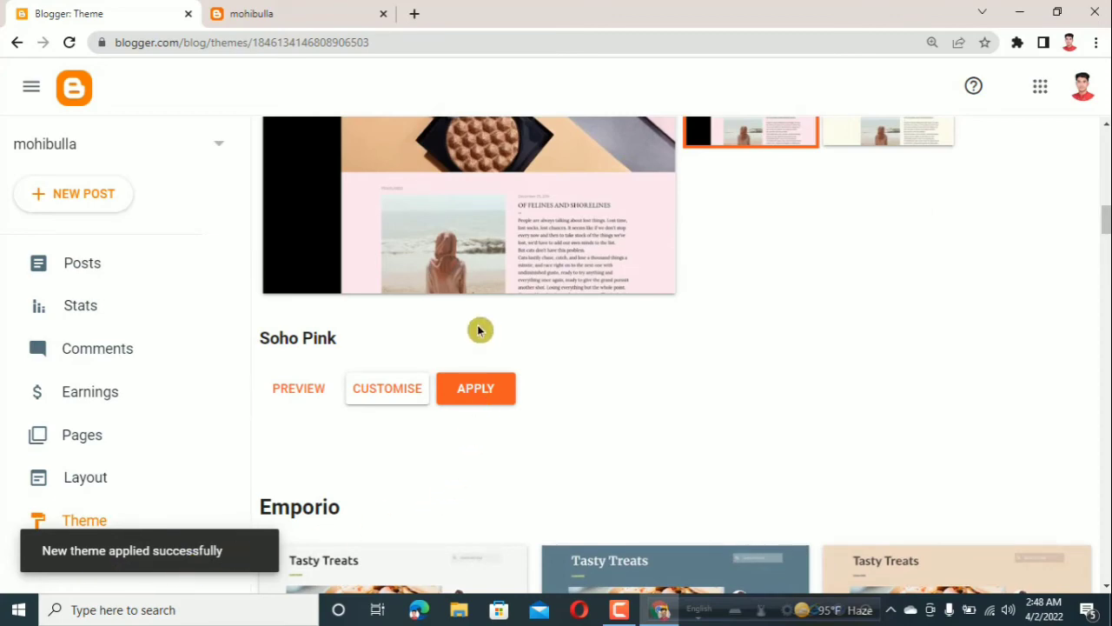
scroll(489, 345, up, 2)
scroll(489, 348, down, 14)
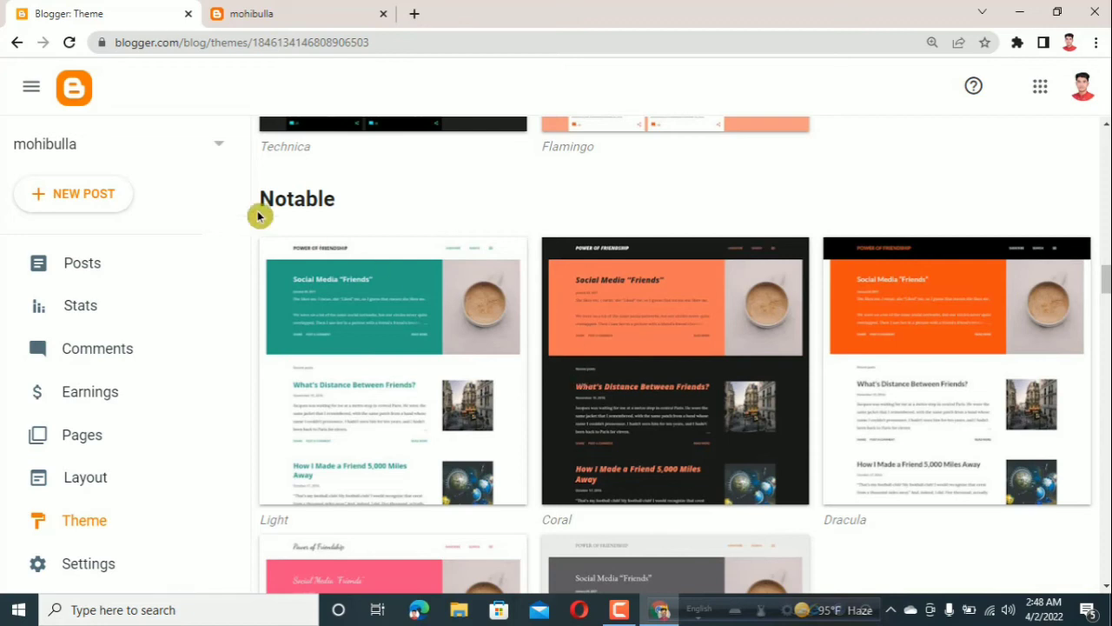
Step: Switch to the existing বার্তা প্রবাহ blog and open its live site for viewing
click(208, 151)
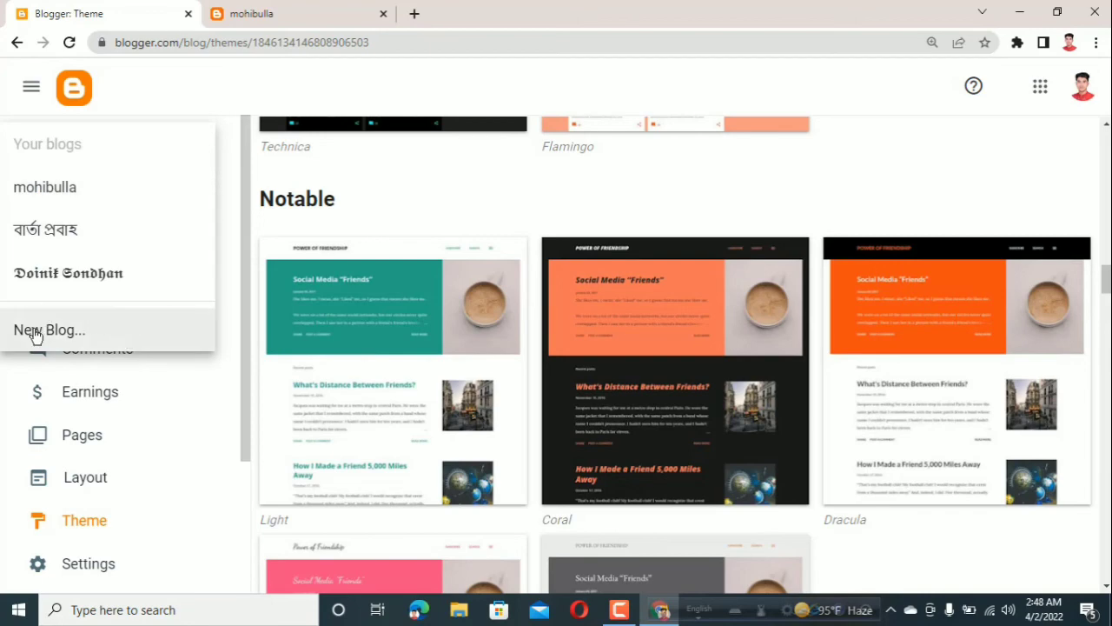
click(77, 231)
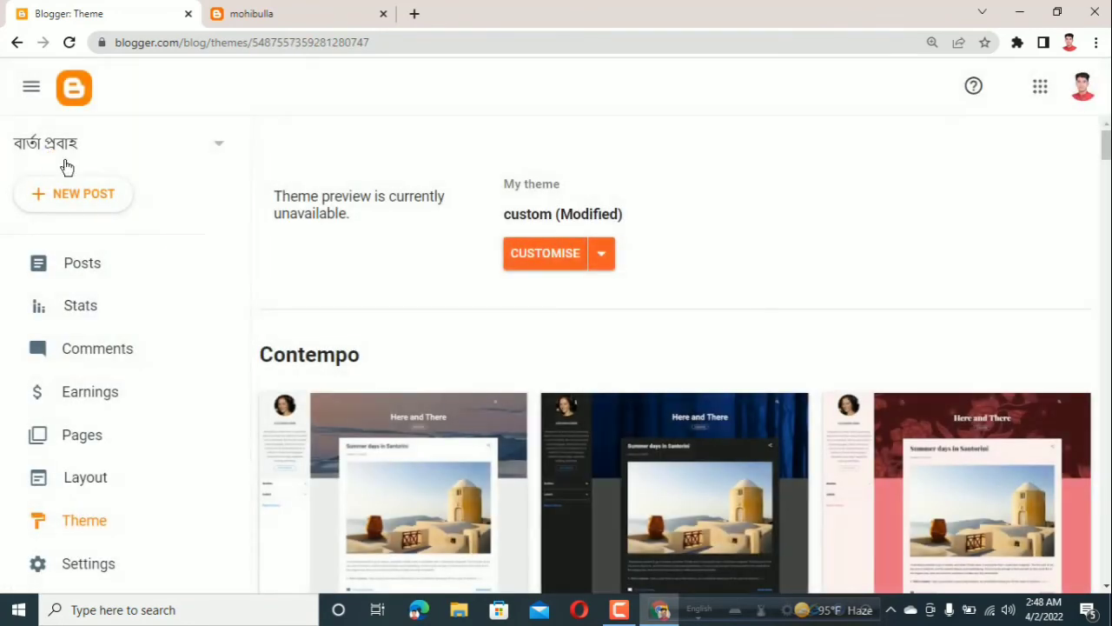
scroll(149, 316, down, 3)
scroll(372, 291, down, 5)
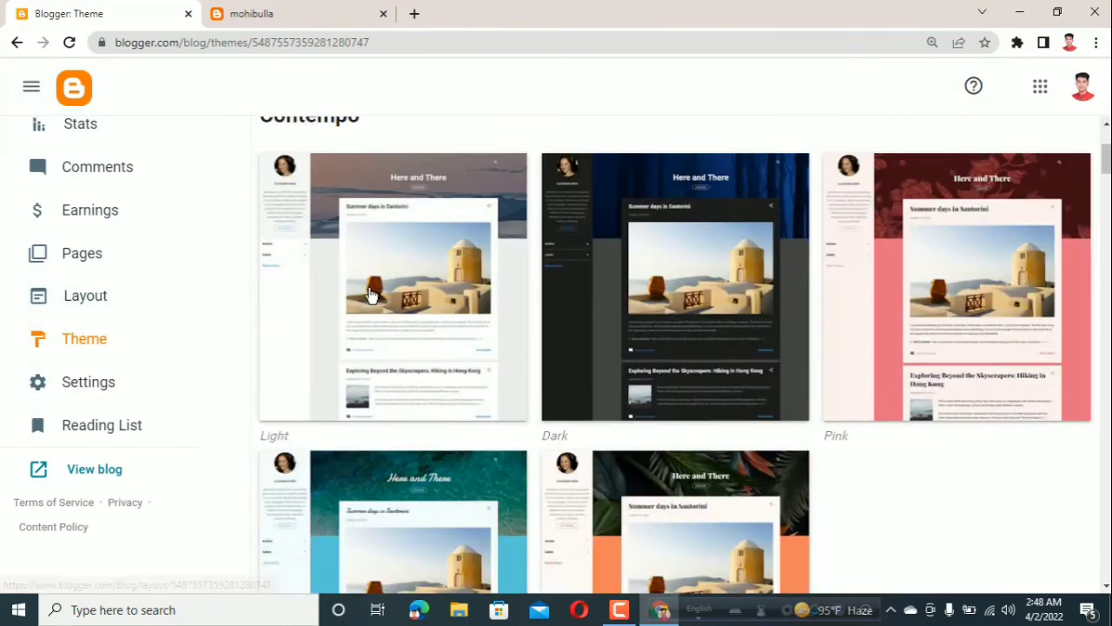
scroll(75, 211, up, 2)
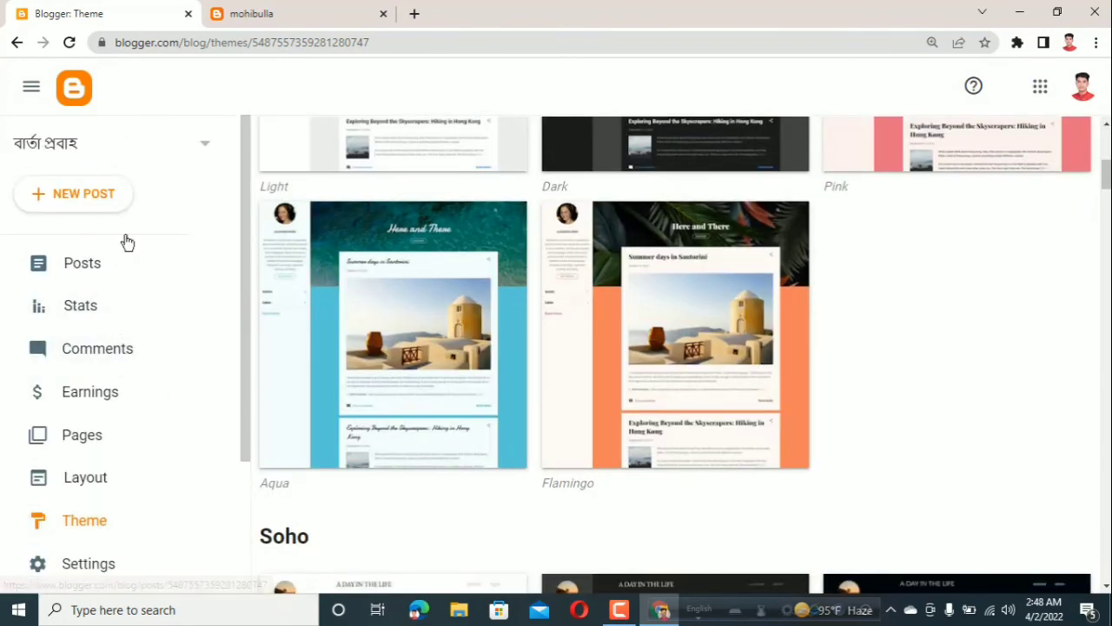
scroll(95, 465, down, 2)
click(103, 470)
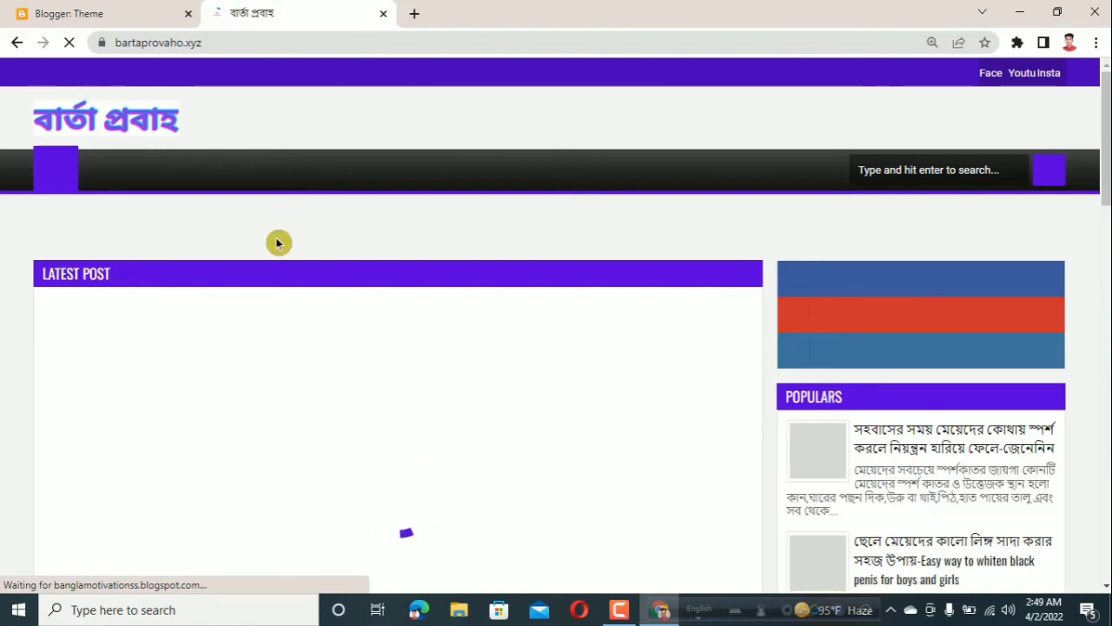
Step: Examine the live site's header menu, latest post area, social counters and popular posts as a custom theme example
scroll(464, 390, down, 8)
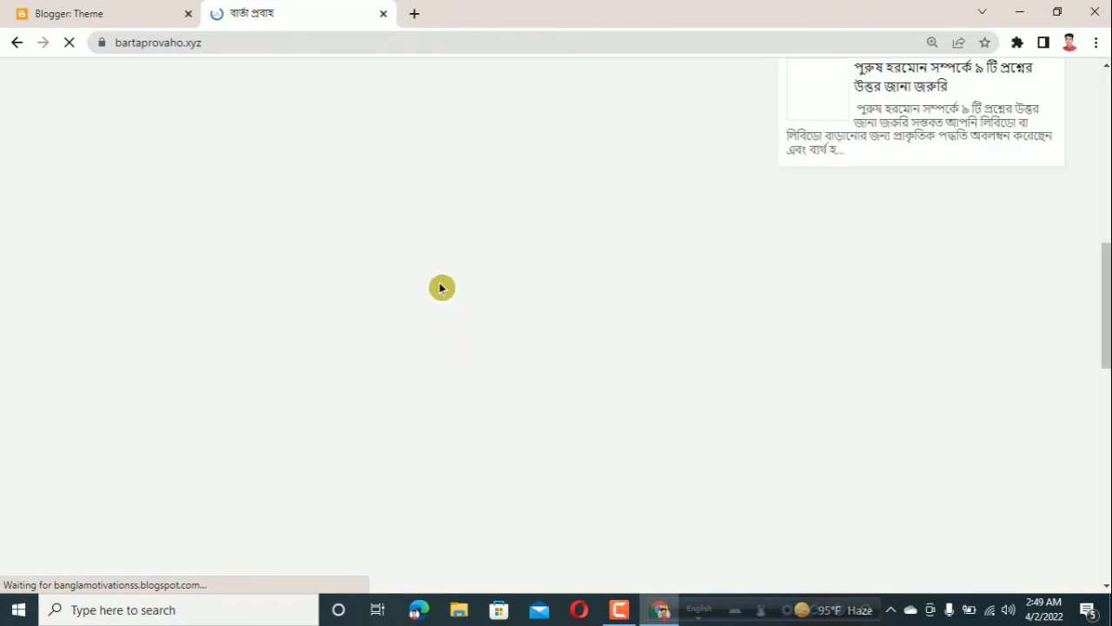
scroll(393, 221, up, 8)
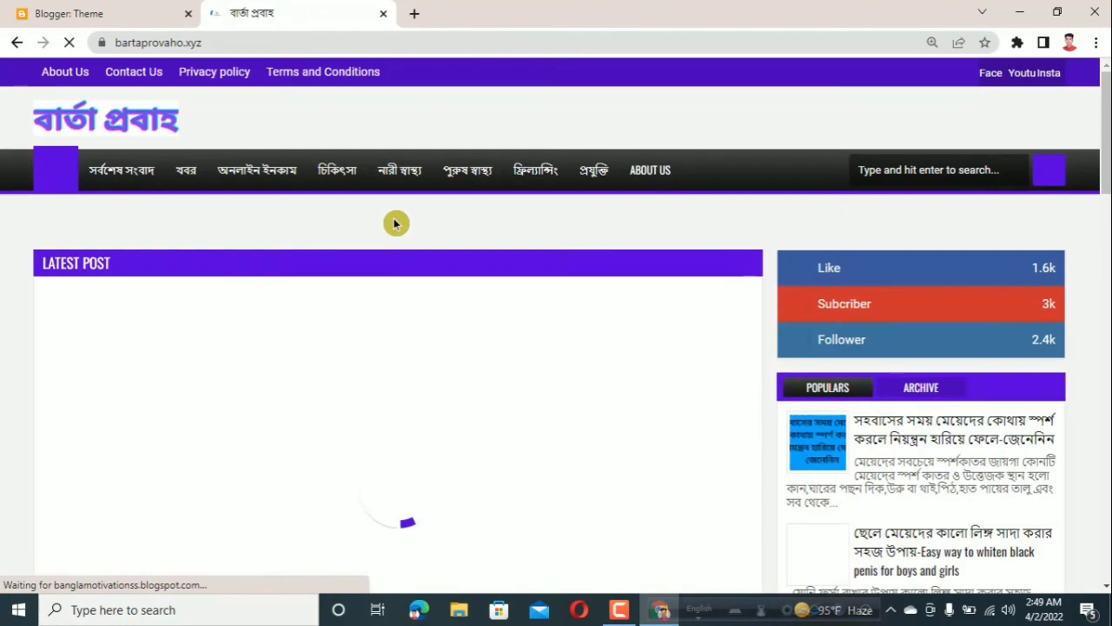
scroll(395, 223, down, 5)
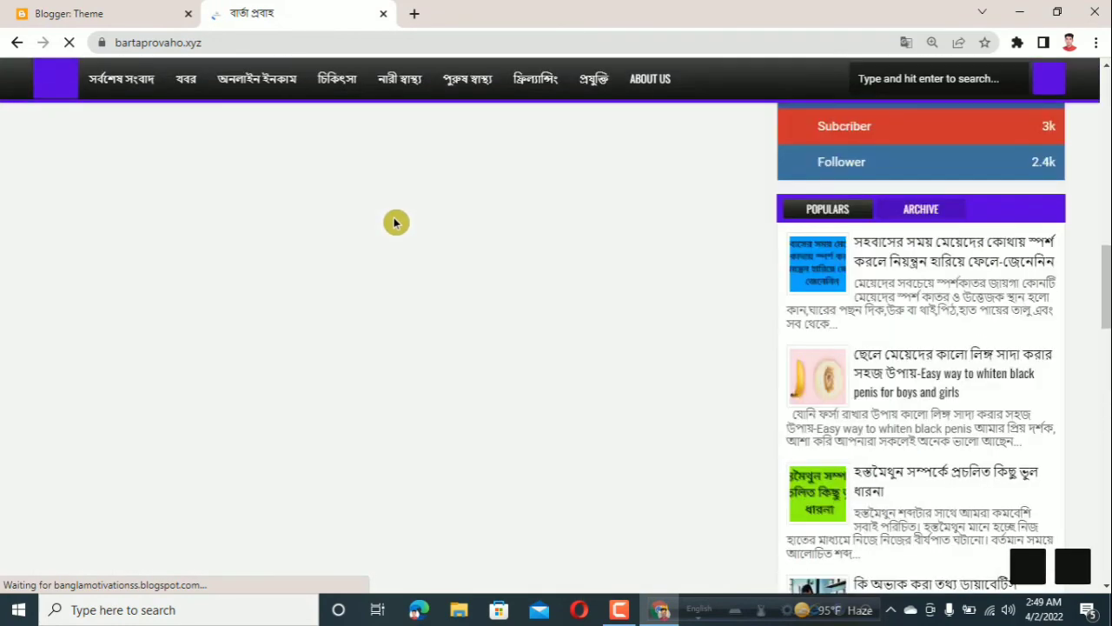
scroll(394, 223, up, 3)
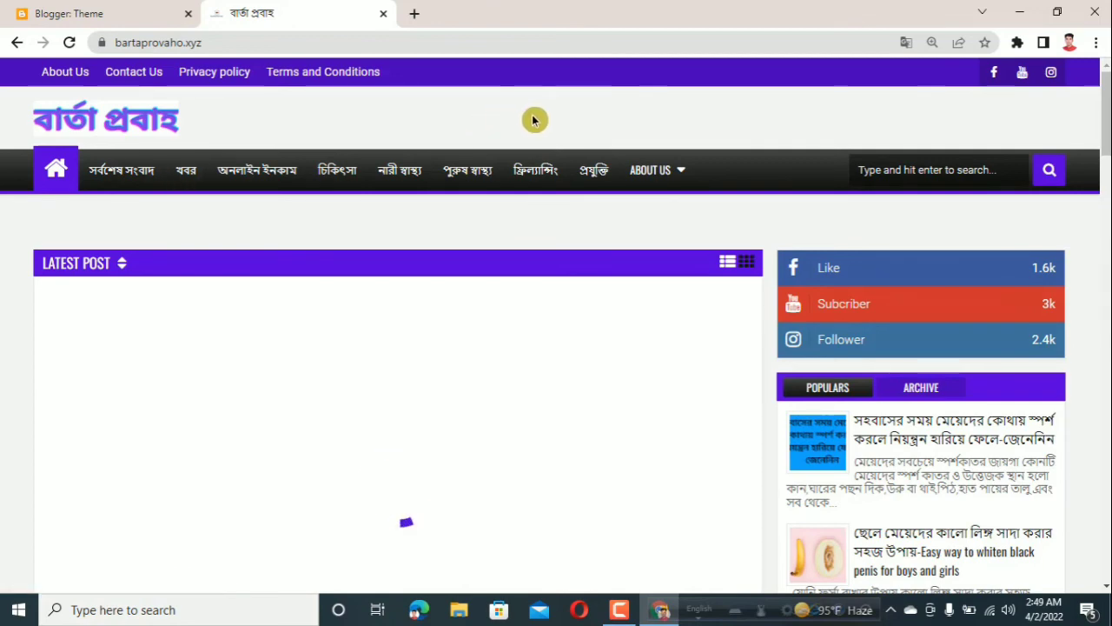
scroll(535, 130, down, 1)
scroll(494, 194, down, 5)
scroll(492, 198, up, 6)
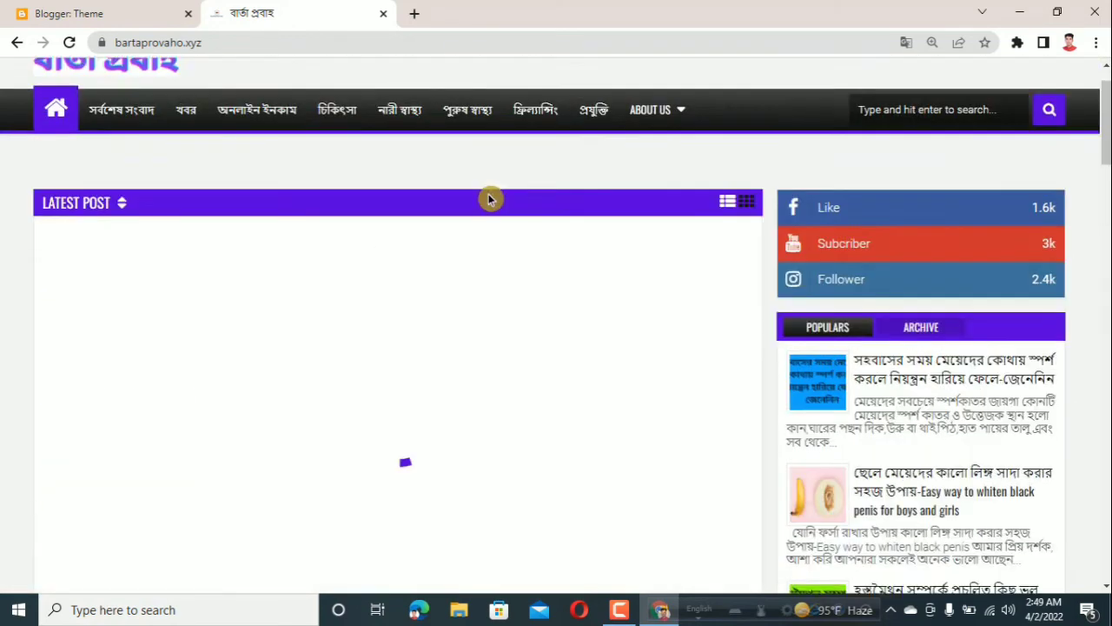
Step: Return to the Blogger dashboard, switch back to the newly created blog and open its settings
click(62, 14)
scroll(95, 157, up, 3)
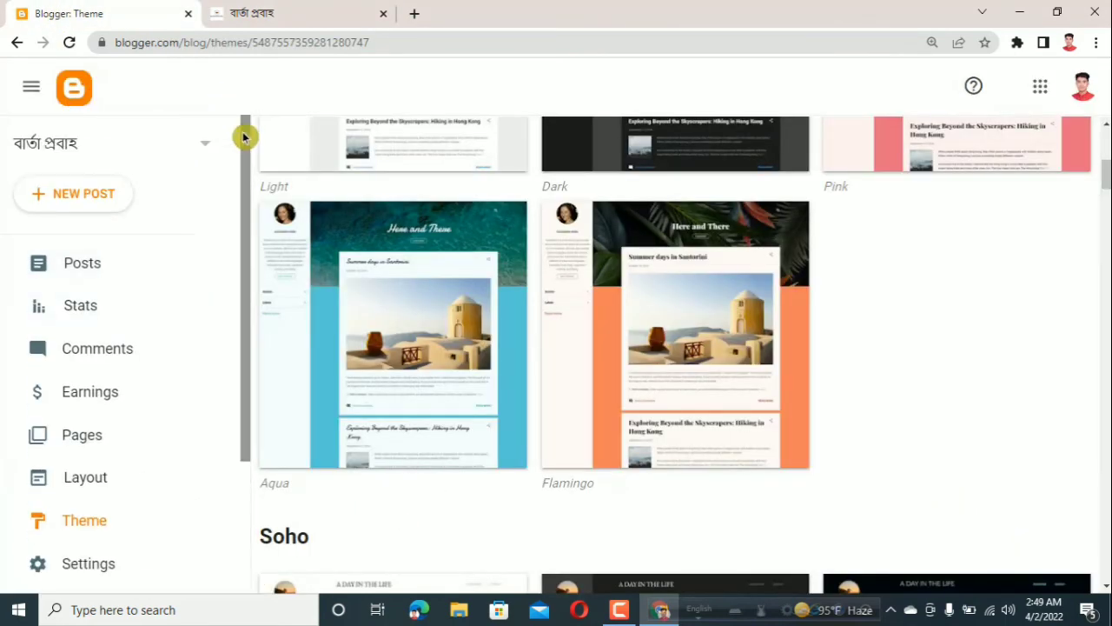
click(209, 142)
click(69, 191)
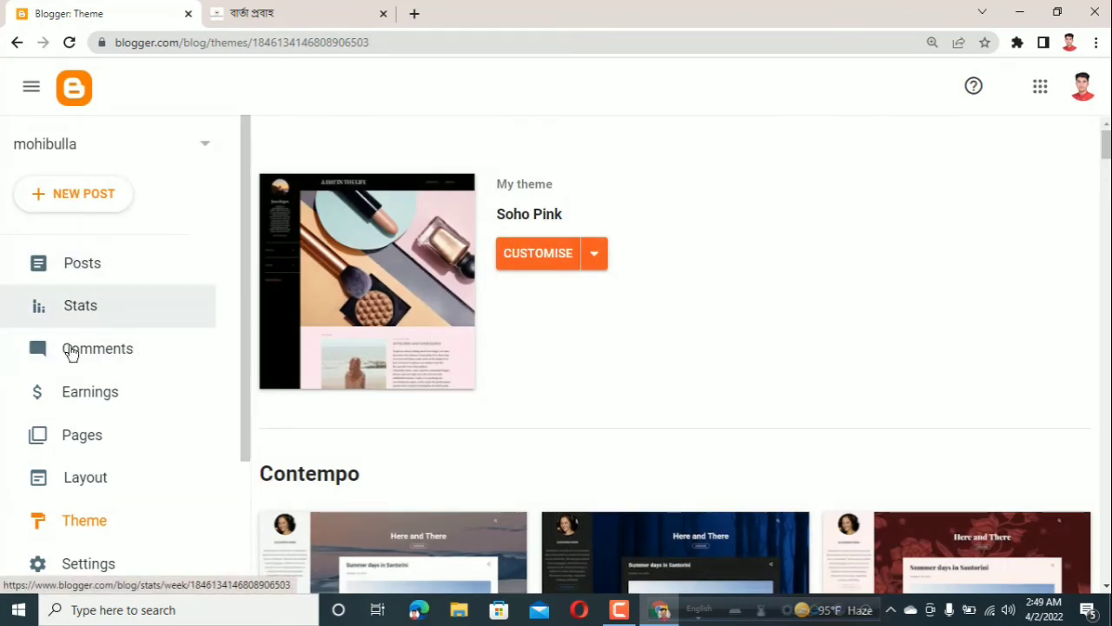
scroll(74, 355, down, 3)
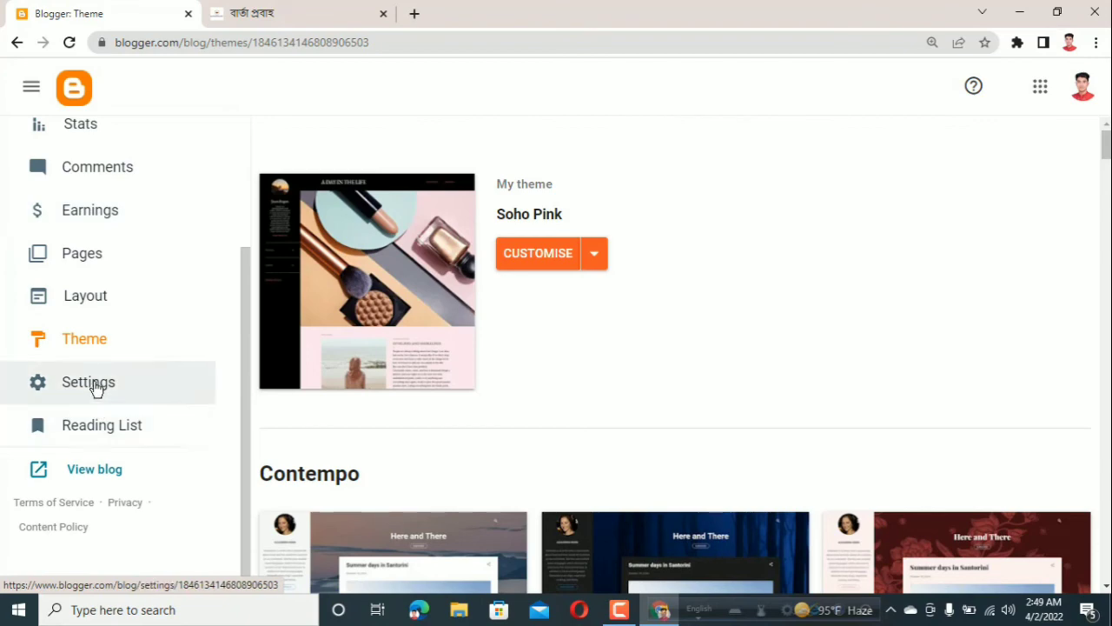
click(84, 388)
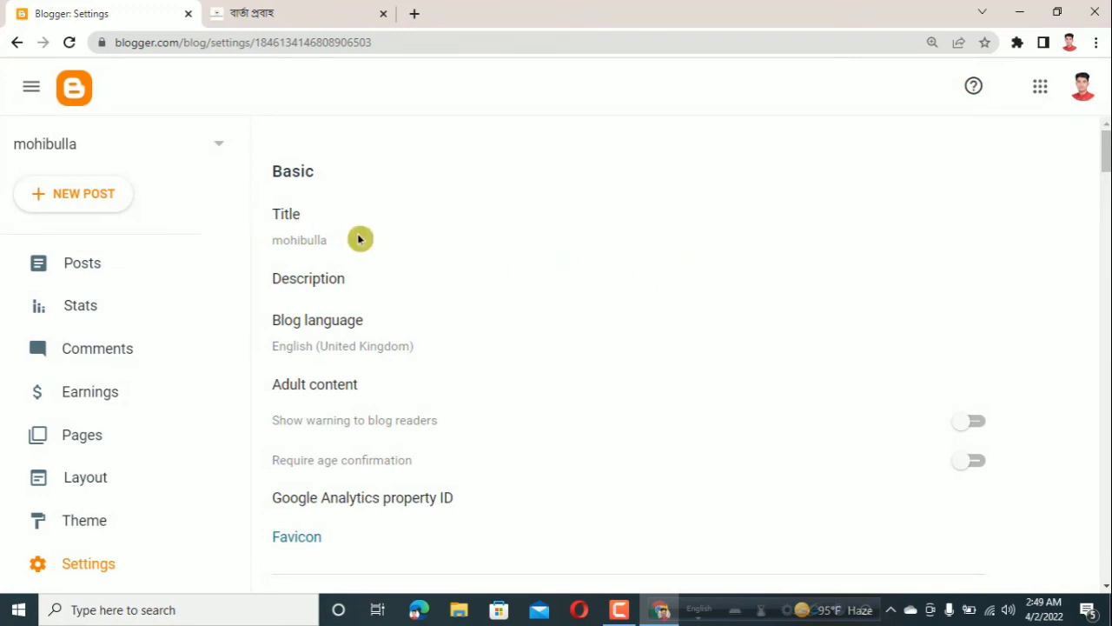
Step: Check the blog's title and description settings, saving each one without entering new text
click(286, 228)
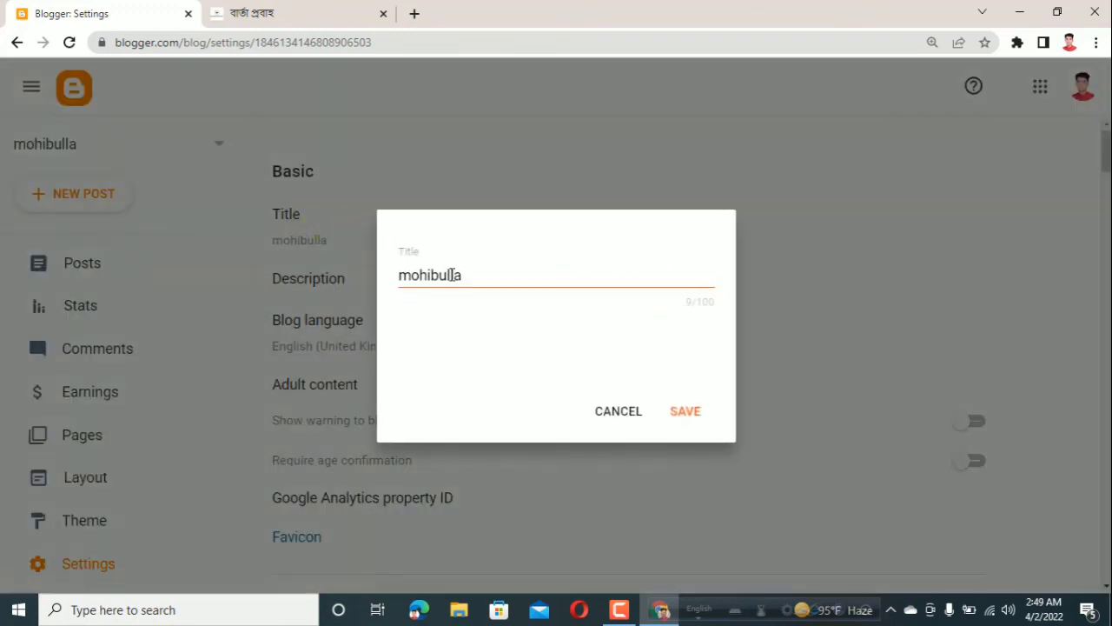
click(682, 412)
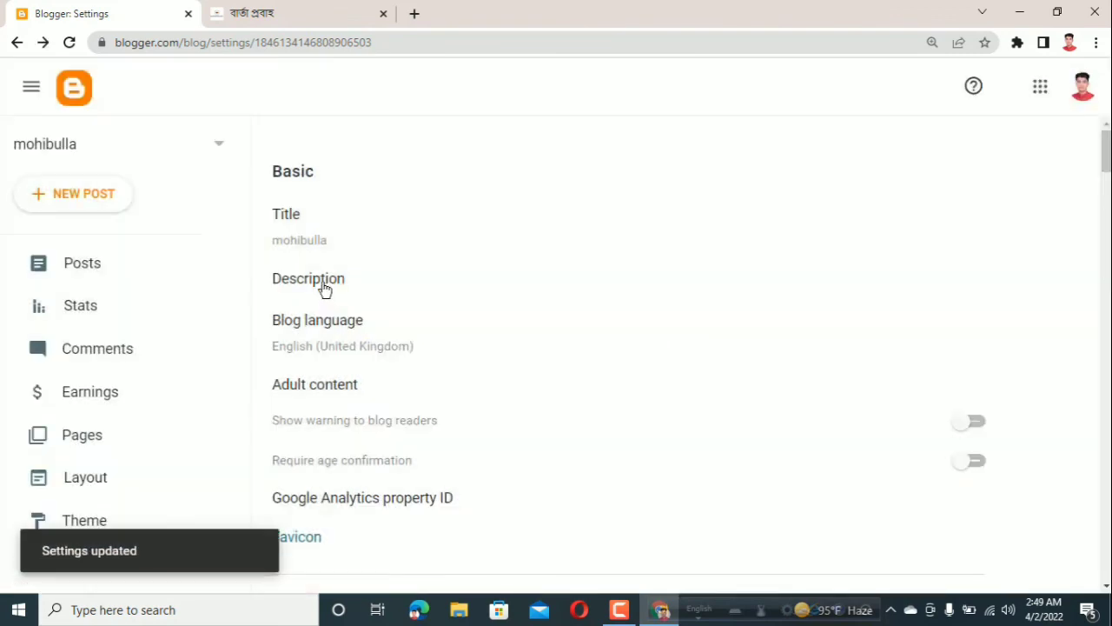
click(322, 290)
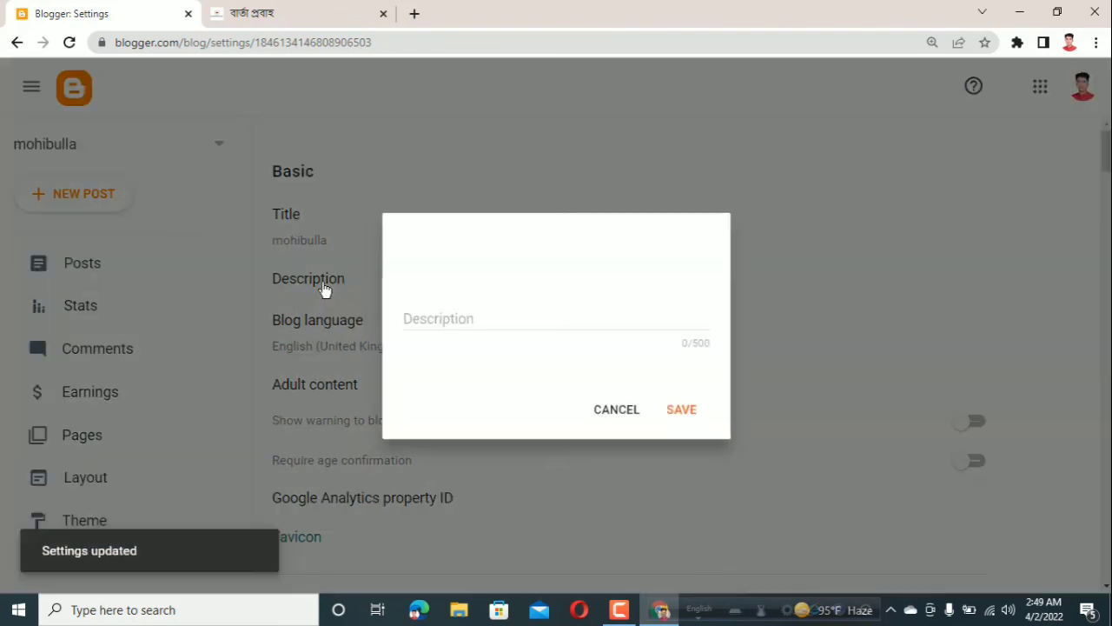
click(457, 315)
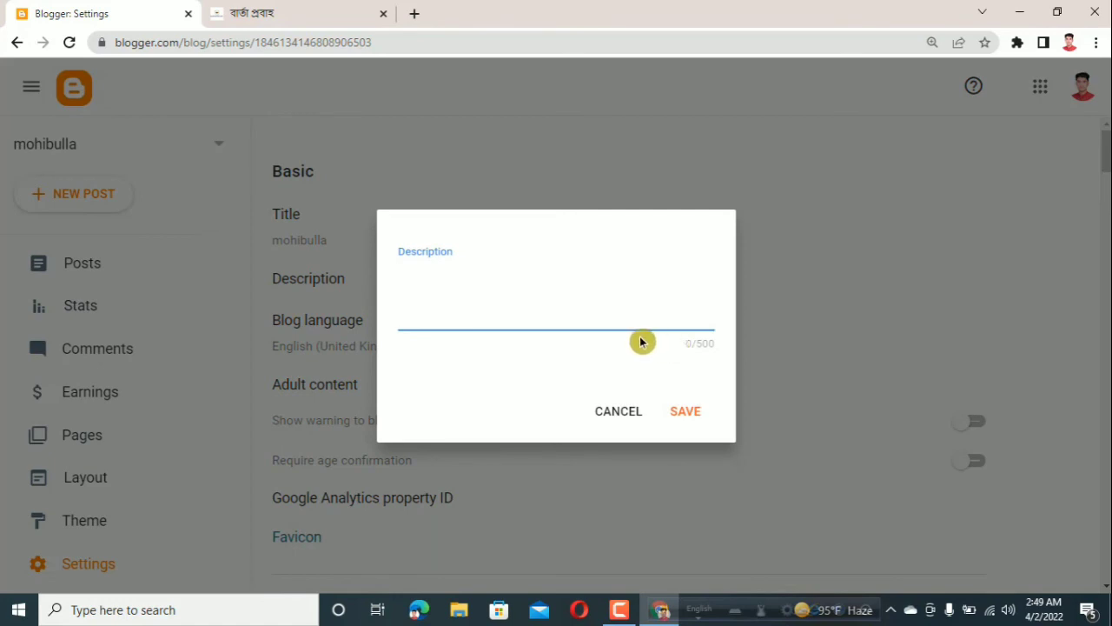
click(686, 414)
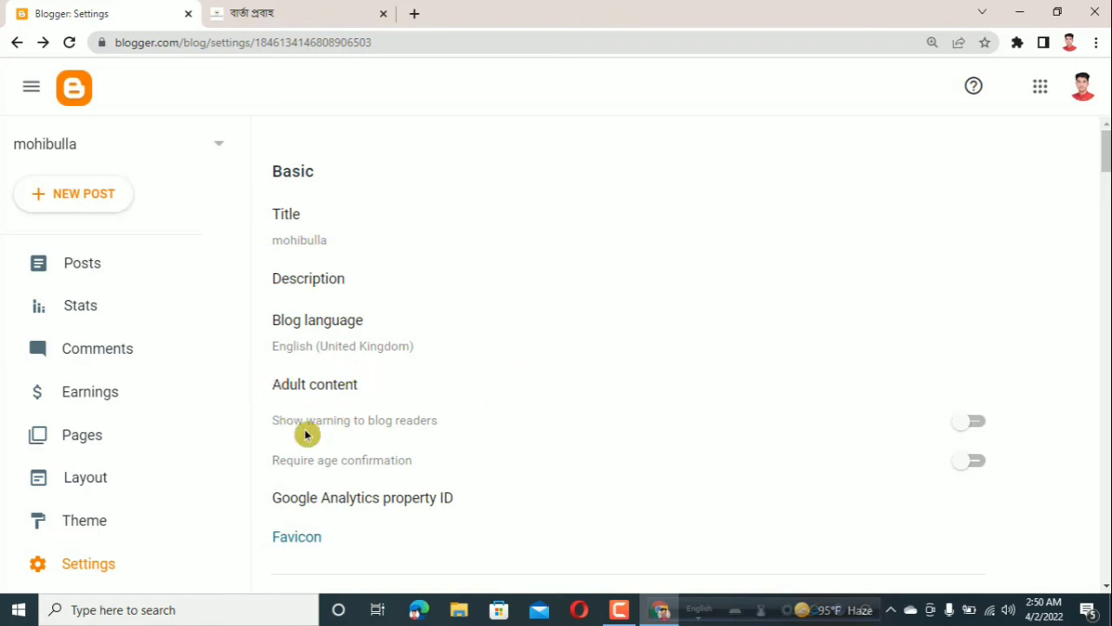
Step: Examine the blog's basic, privacy, publishing, HTTPS, permissions and posts settings
scroll(306, 434, down, 1)
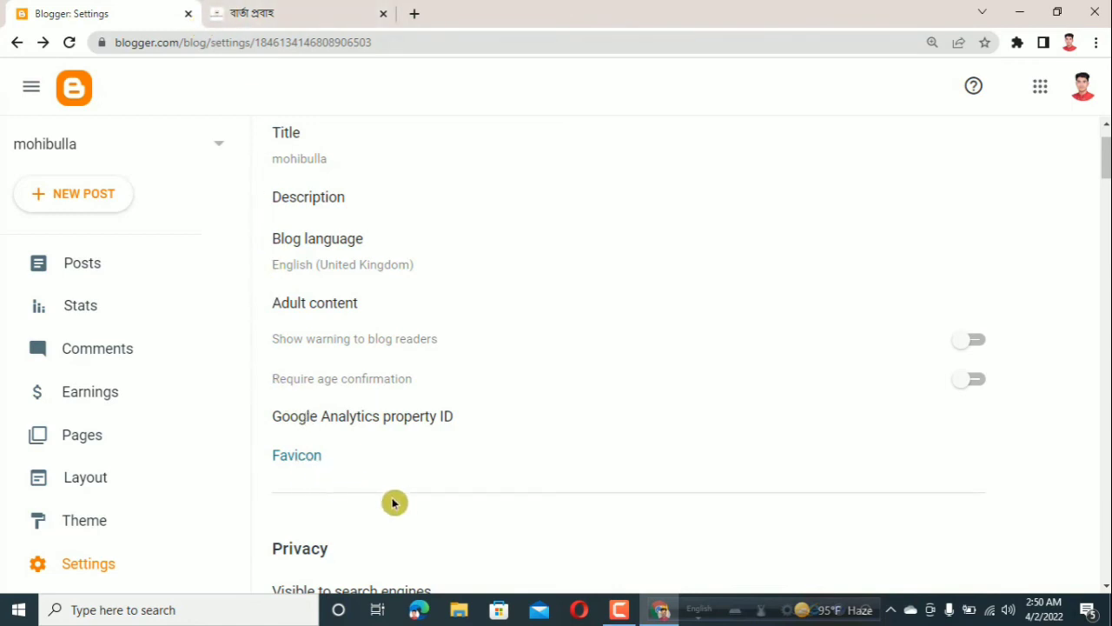
scroll(350, 485, down, 1)
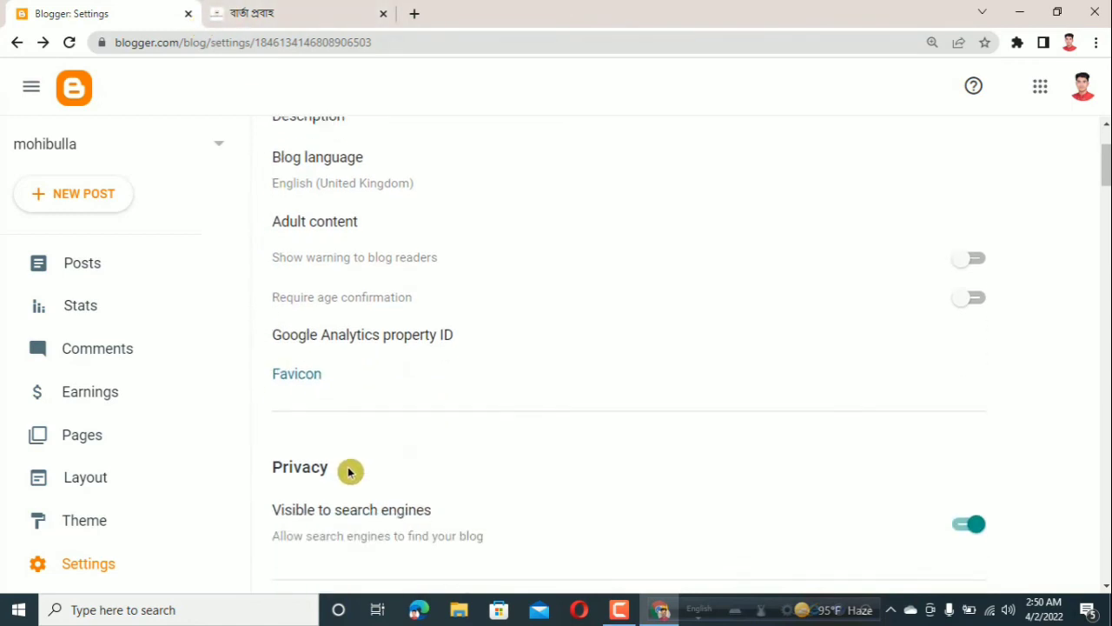
scroll(367, 382, down, 2)
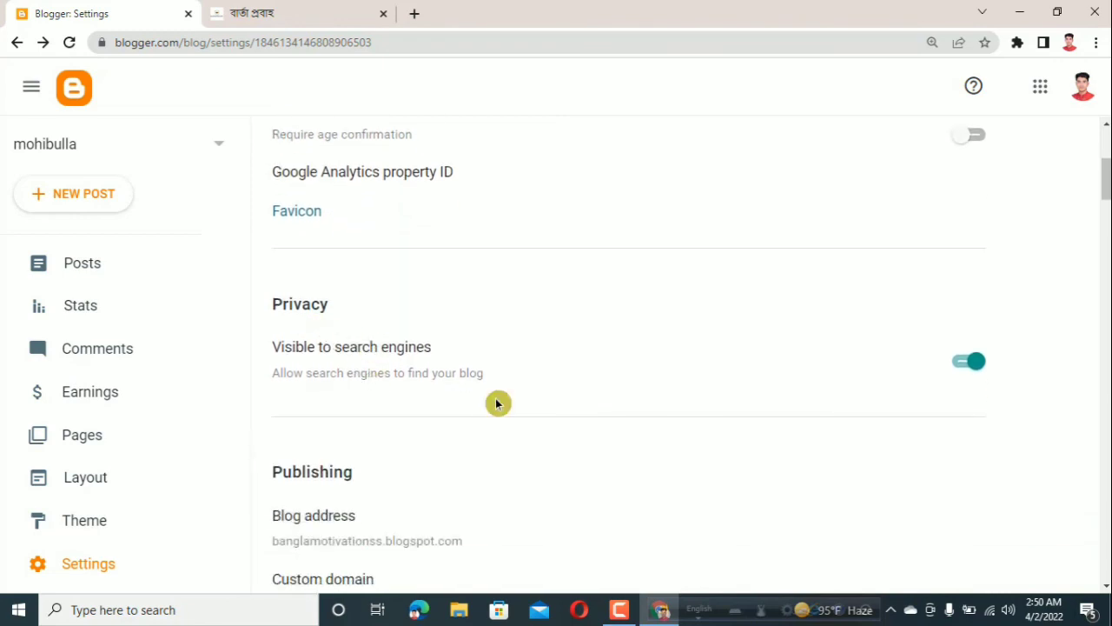
scroll(521, 435, down, 2)
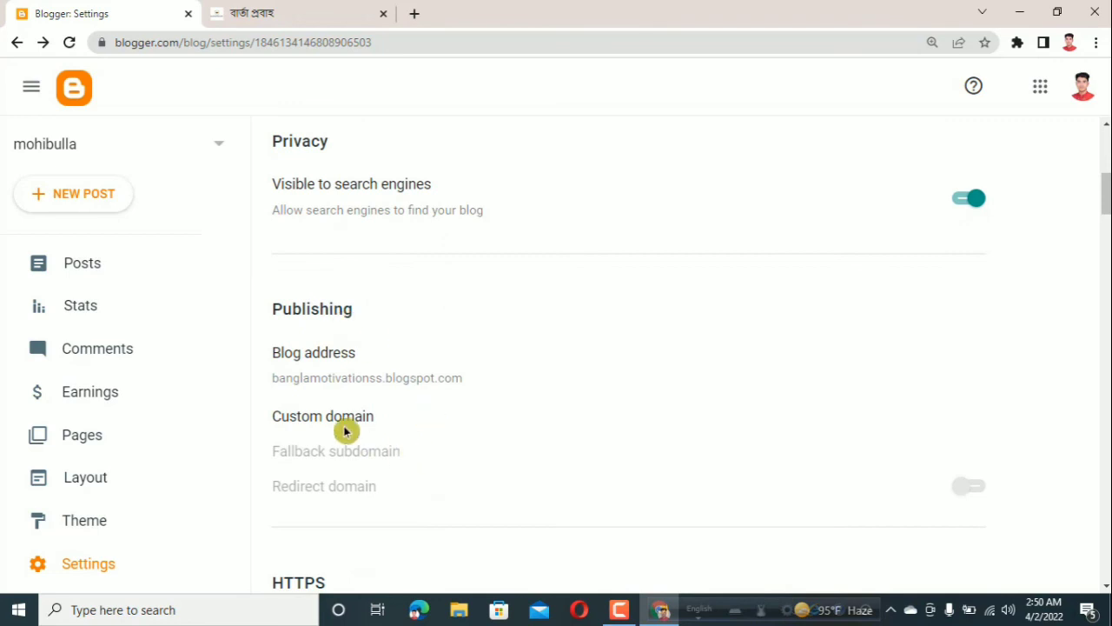
scroll(344, 431, down, 4)
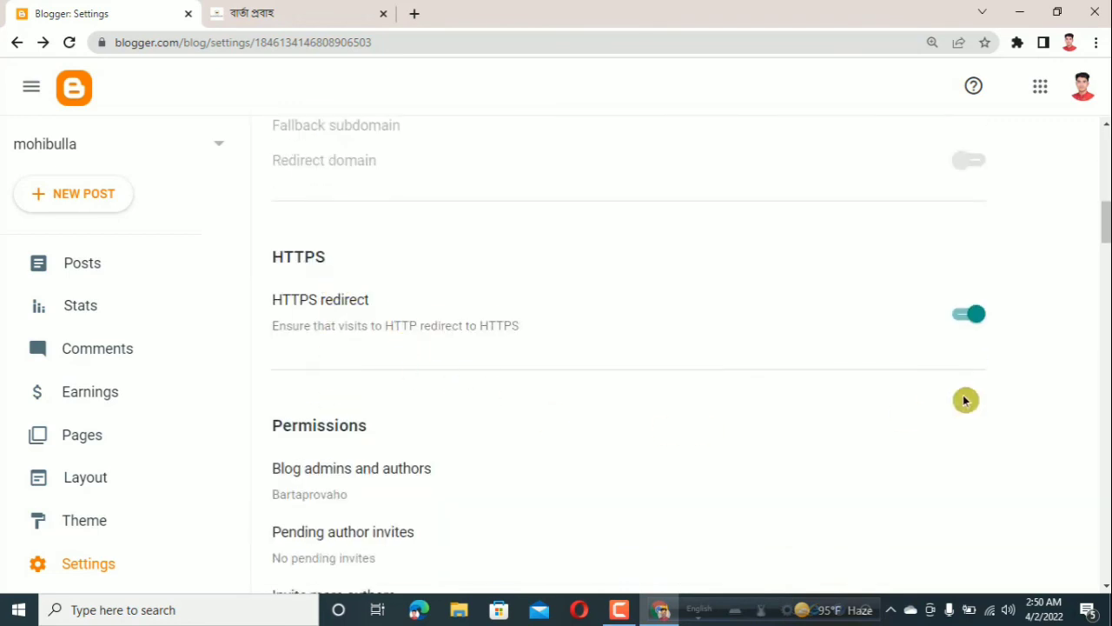
scroll(369, 486, down, 2)
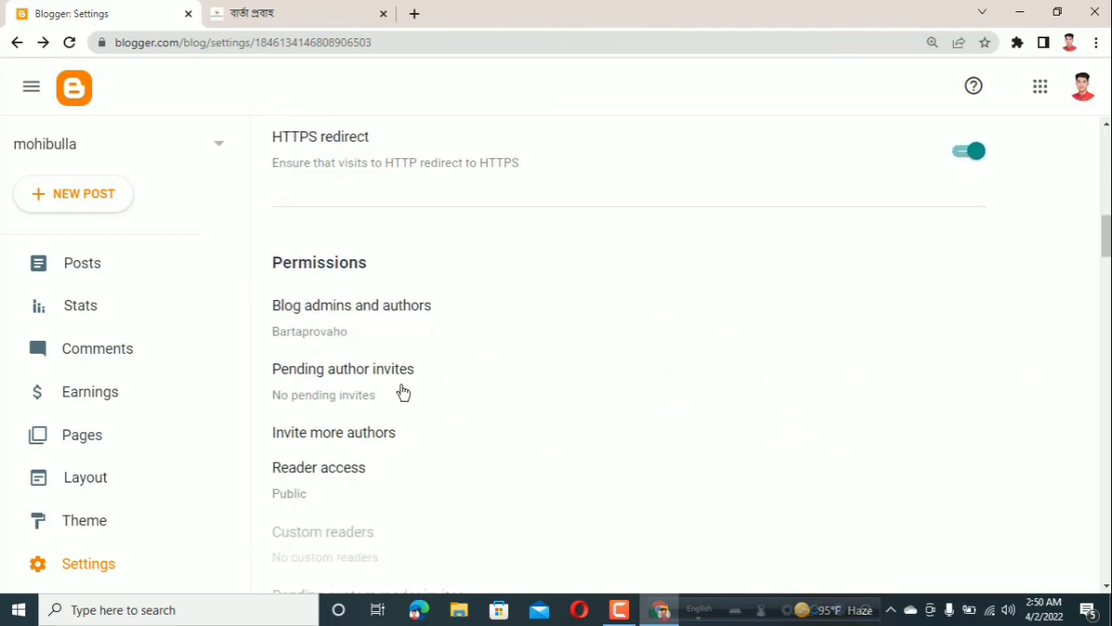
scroll(403, 393, down, 3)
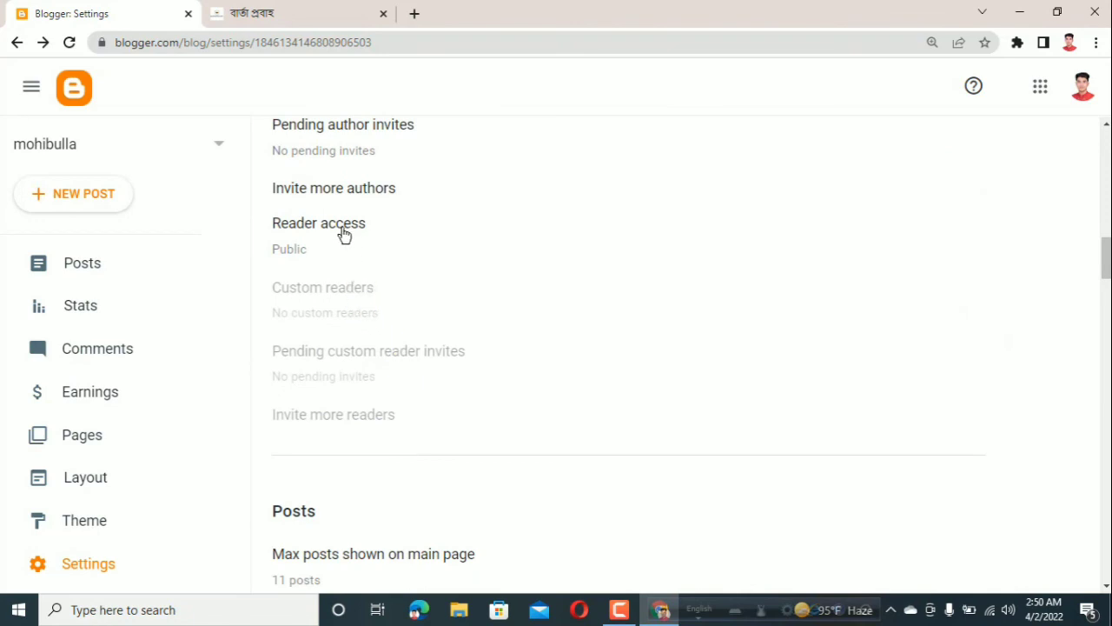
scroll(323, 421, down, 3)
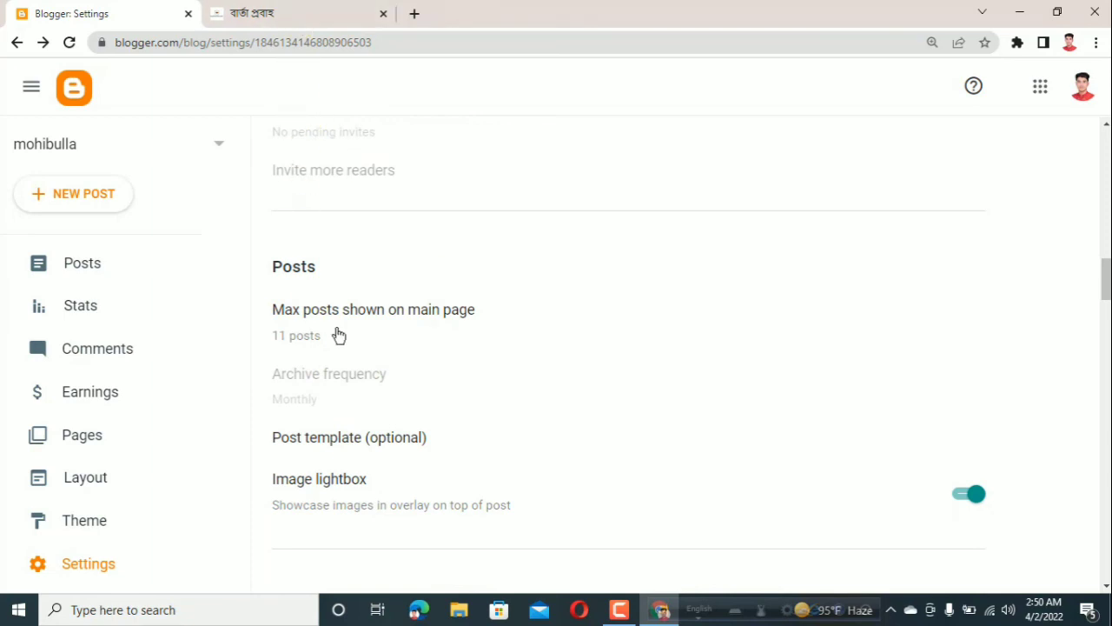
Step: Examine the remaining blog settings, from comments, email and formatting through meta tags, crawlers and monetisation to site feed and general
scroll(339, 333, down, 5)
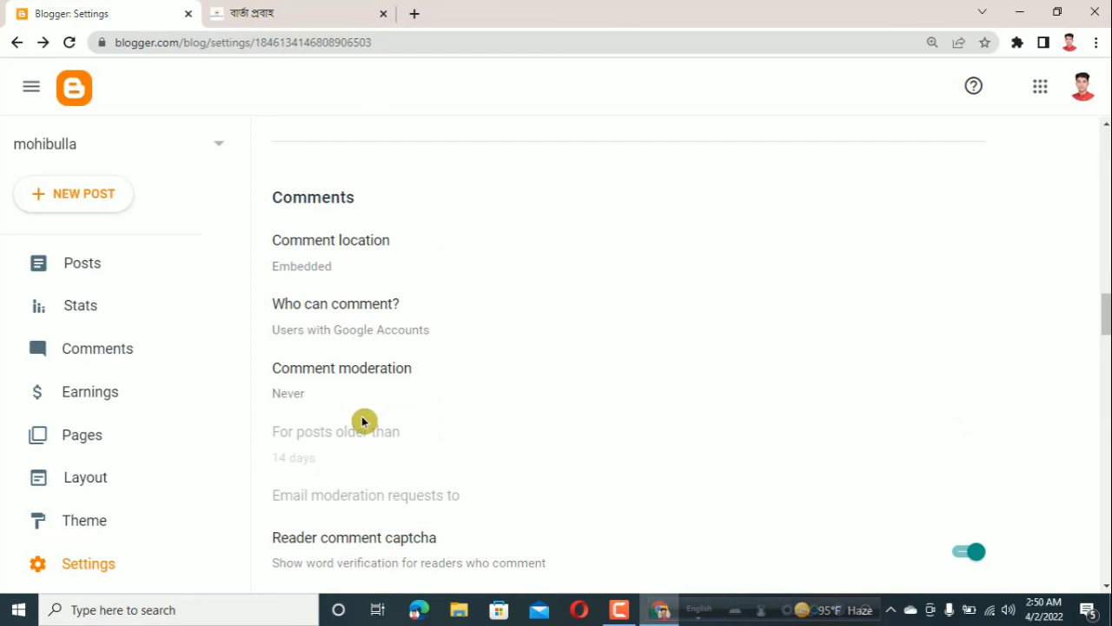
scroll(362, 419, down, 7)
scroll(341, 387, down, 10)
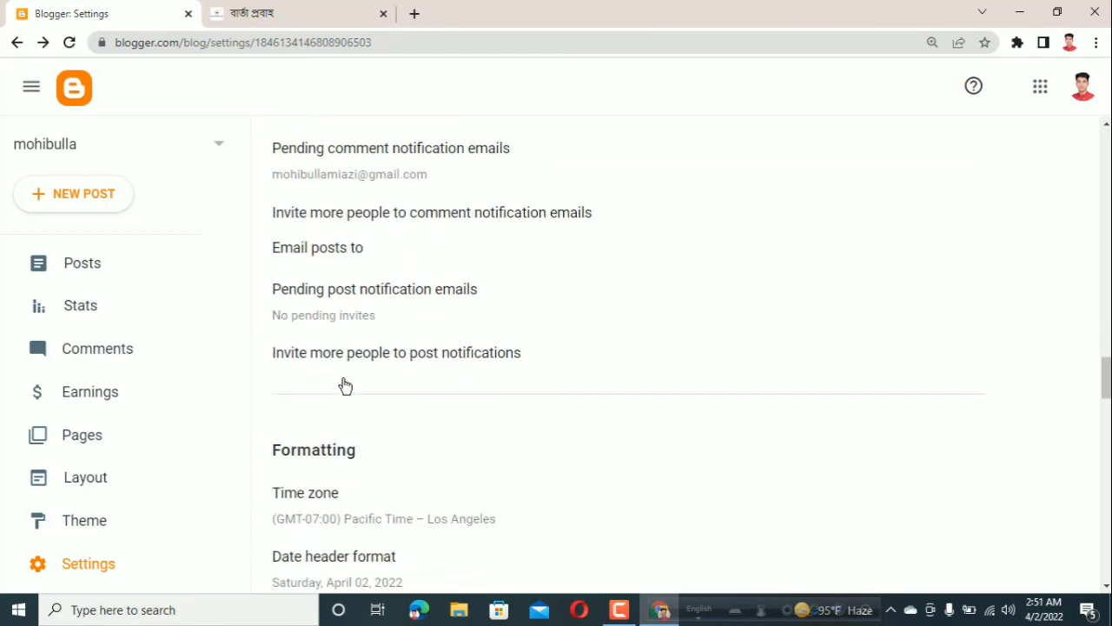
scroll(36, 391, down, 2)
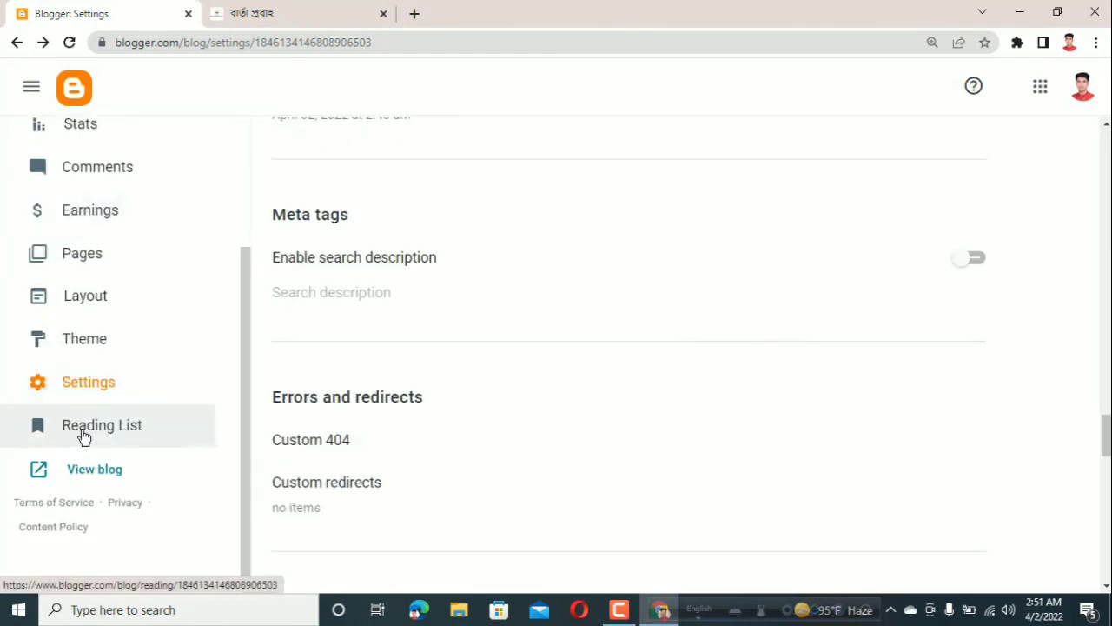
scroll(342, 300, down, 5)
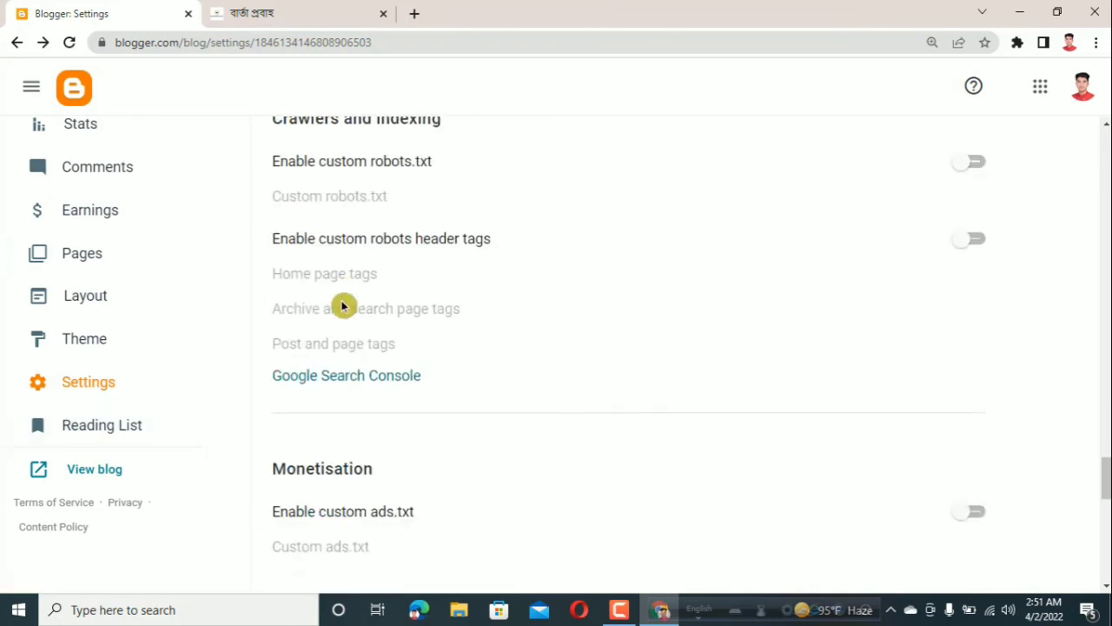
scroll(343, 309, up, 3)
scroll(344, 308, up, 3)
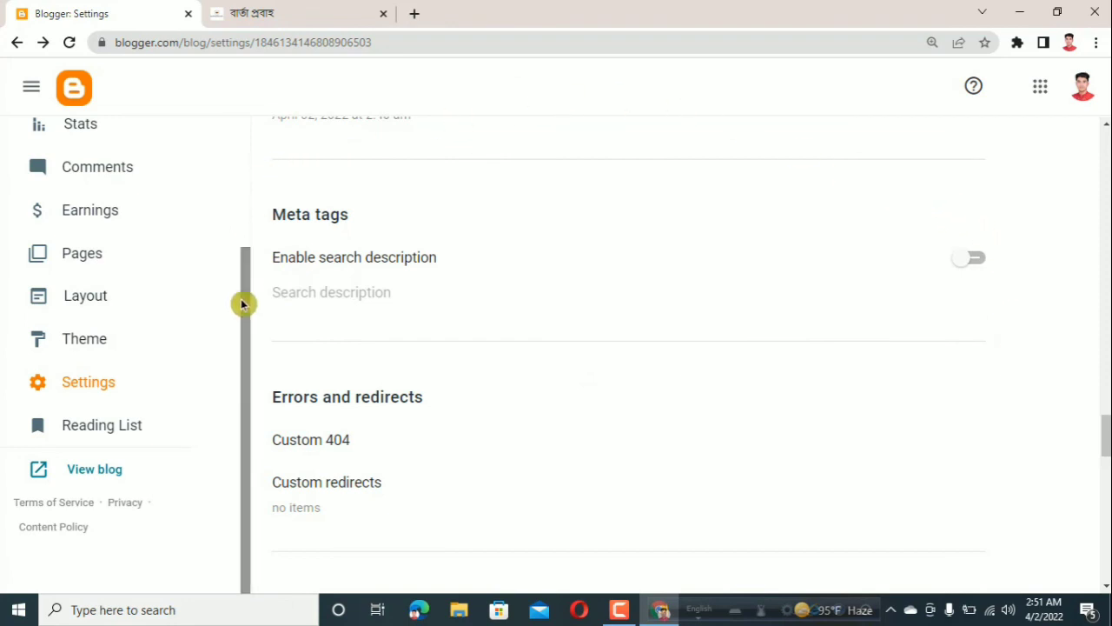
scroll(530, 350, down, 1)
scroll(530, 350, down, 15)
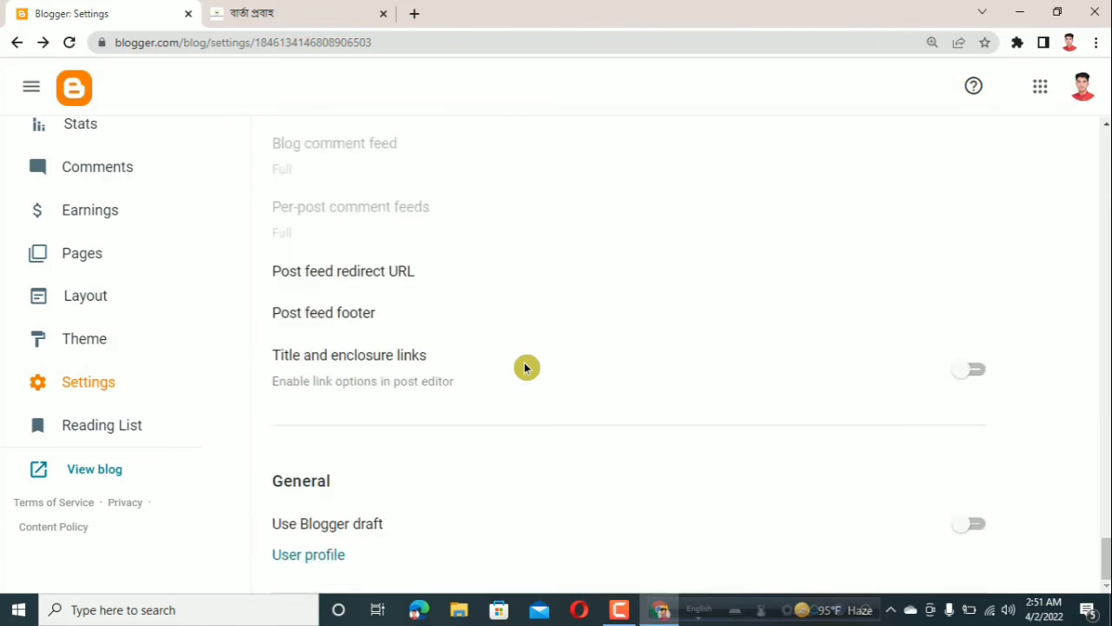
Step: Open the new blog's live site and look over its header, banner image and post area
scroll(107, 301, up, 2)
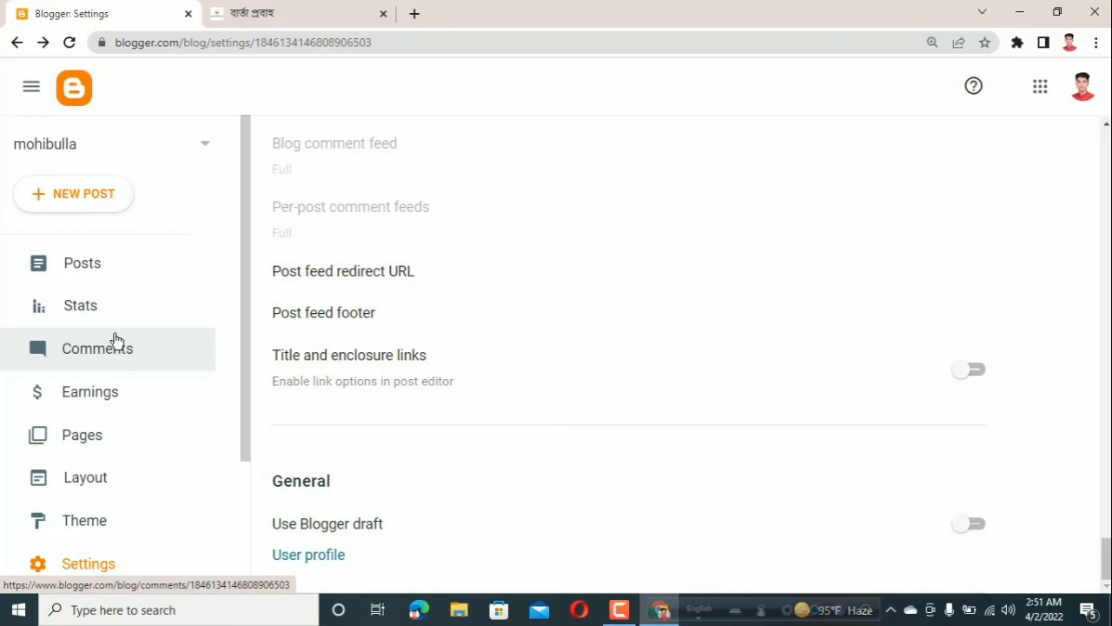
scroll(89, 324, down, 2)
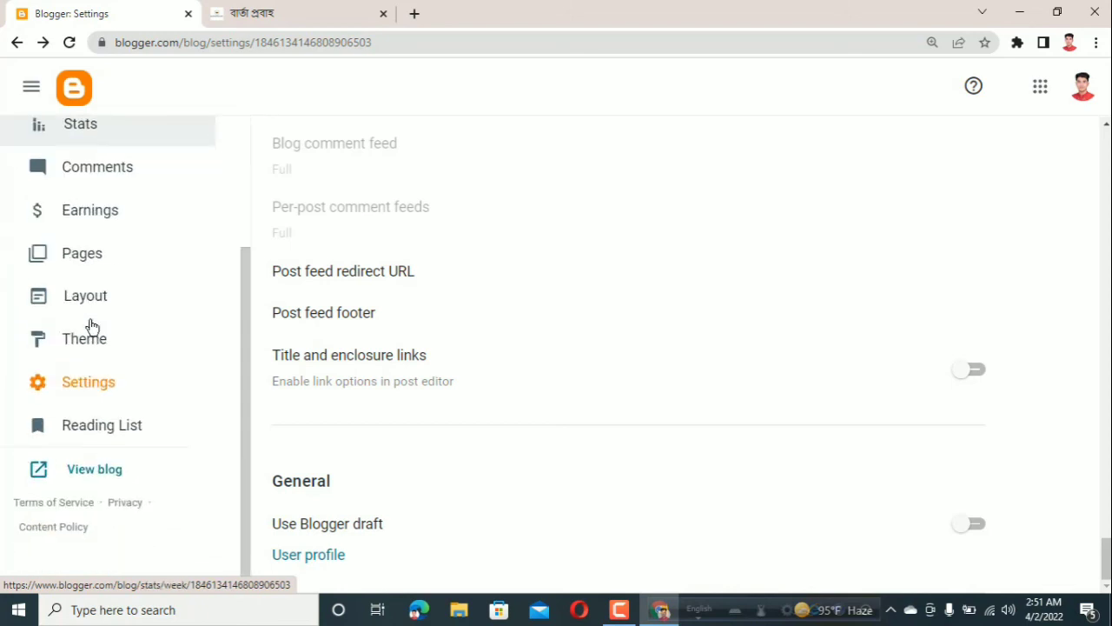
click(98, 470)
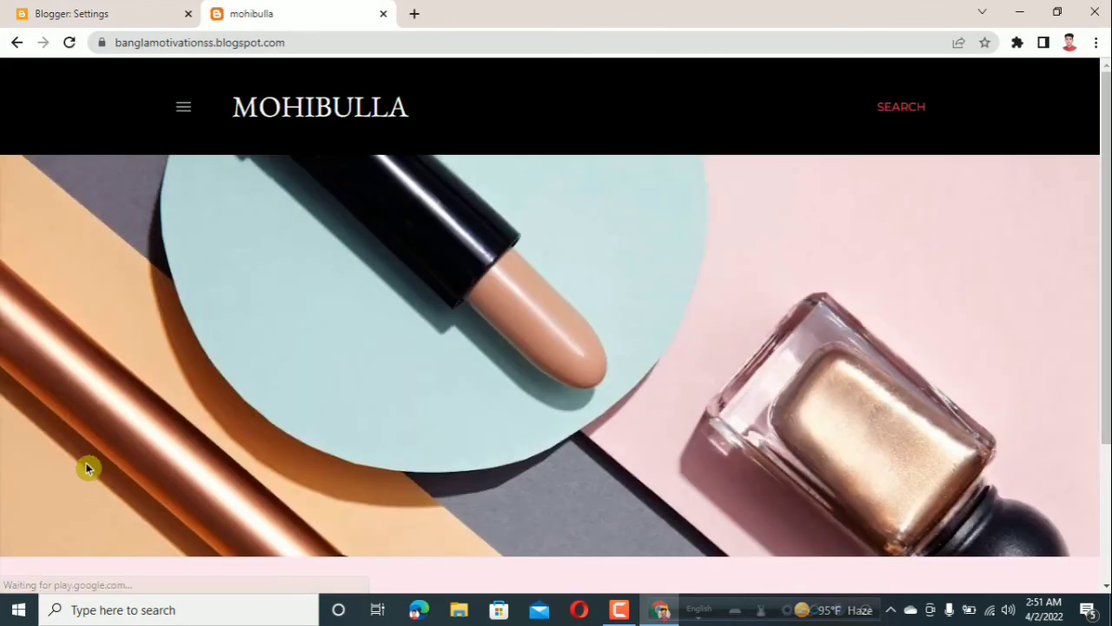
scroll(229, 343, down, 2)
scroll(241, 367, up, 2)
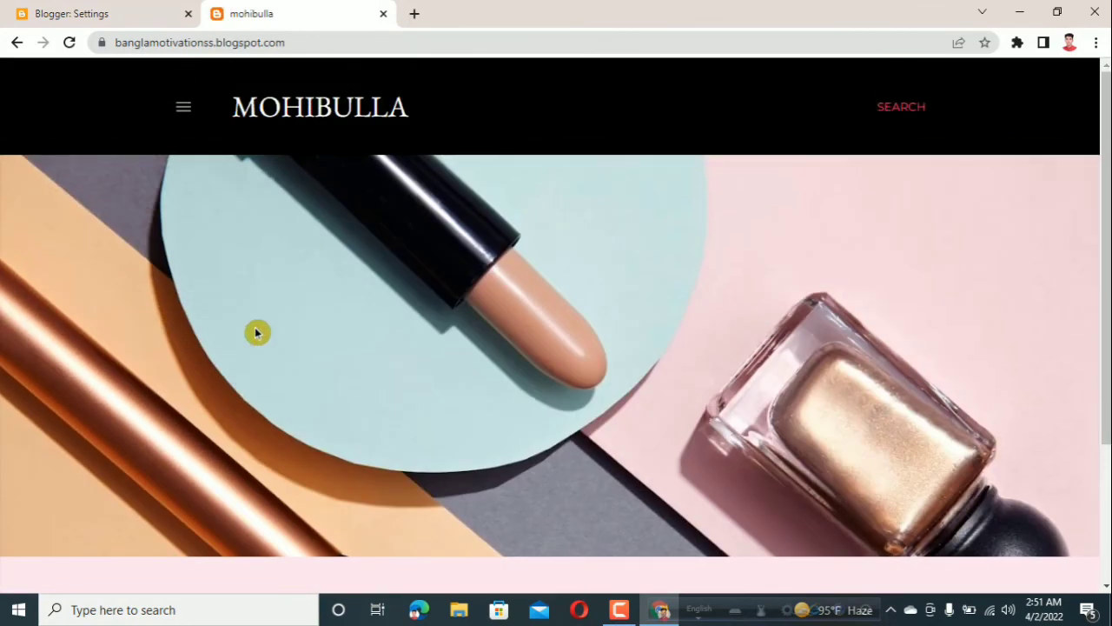
scroll(257, 333, down, 2)
scroll(538, 412, up, 1)
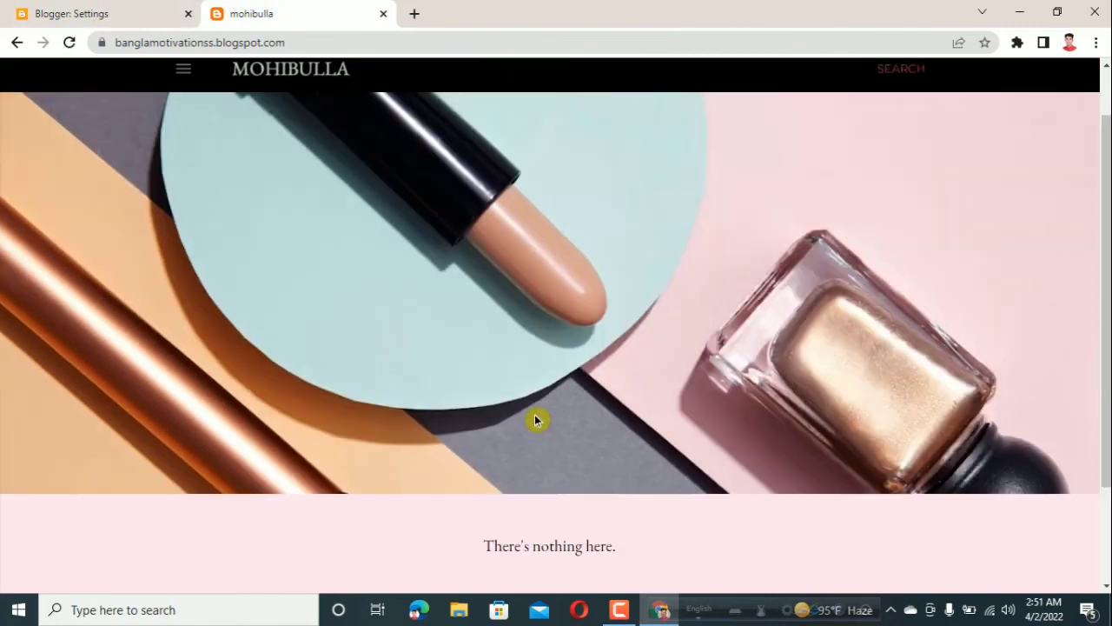
scroll(521, 408, up, 1)
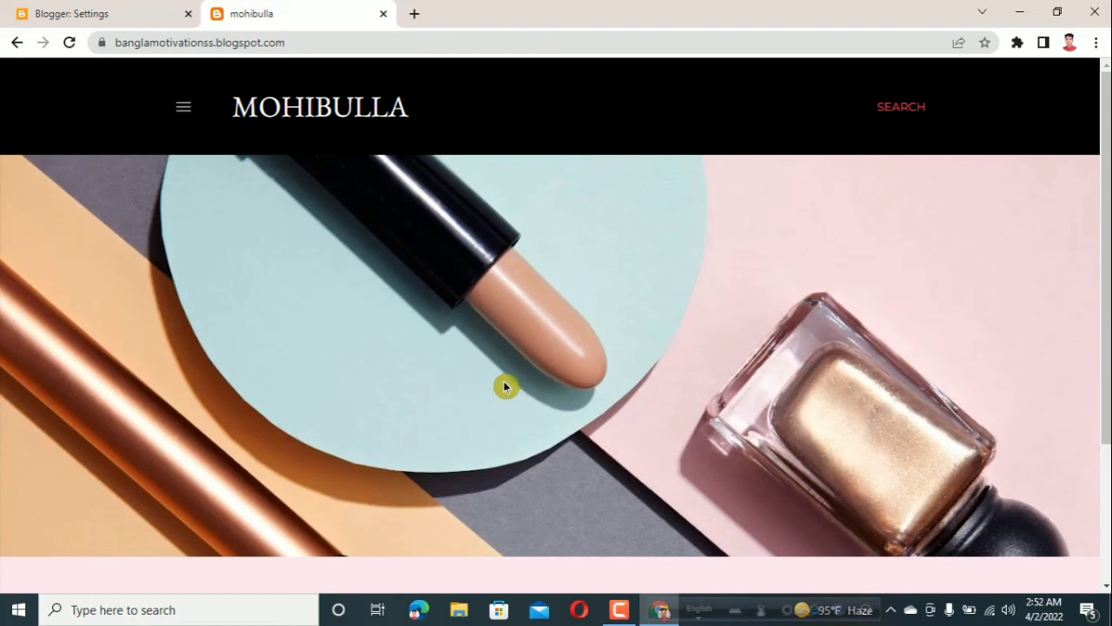
Step: Return to the Blogger dashboard and look over its list of sections from Posts to Reading List
click(57, 11)
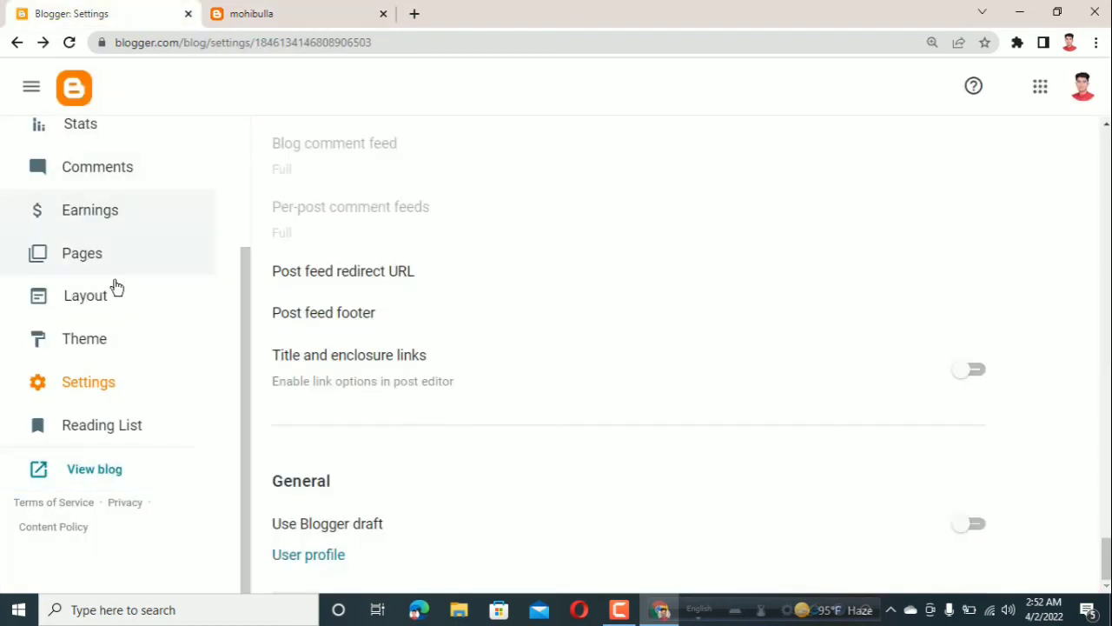
scroll(117, 286, up, 3)
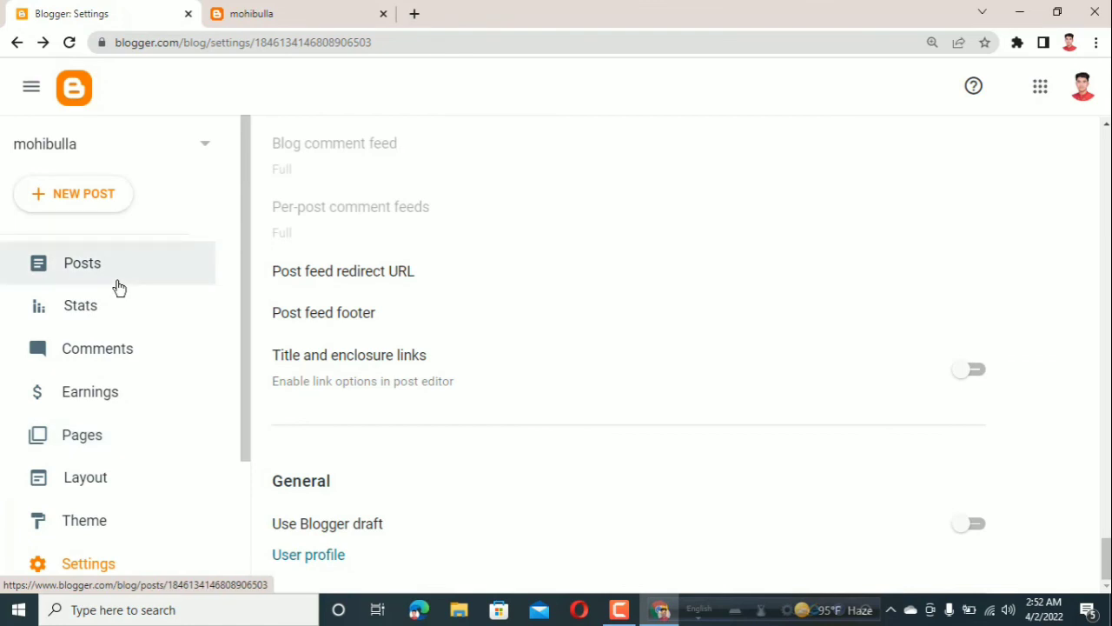
scroll(117, 356, down, 2)
scroll(116, 369, up, 2)
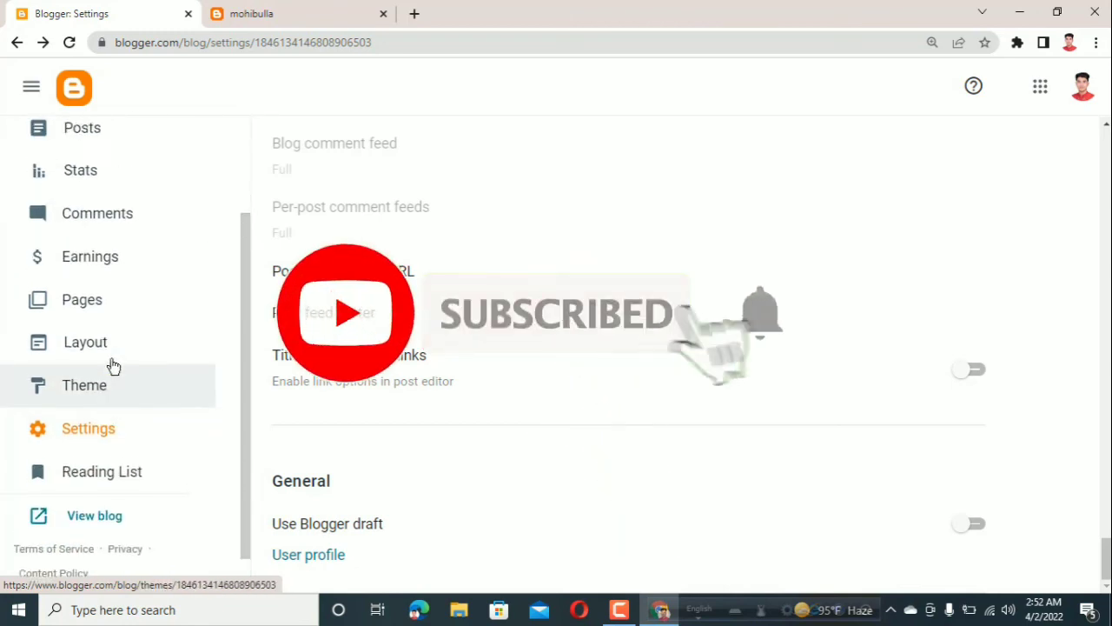